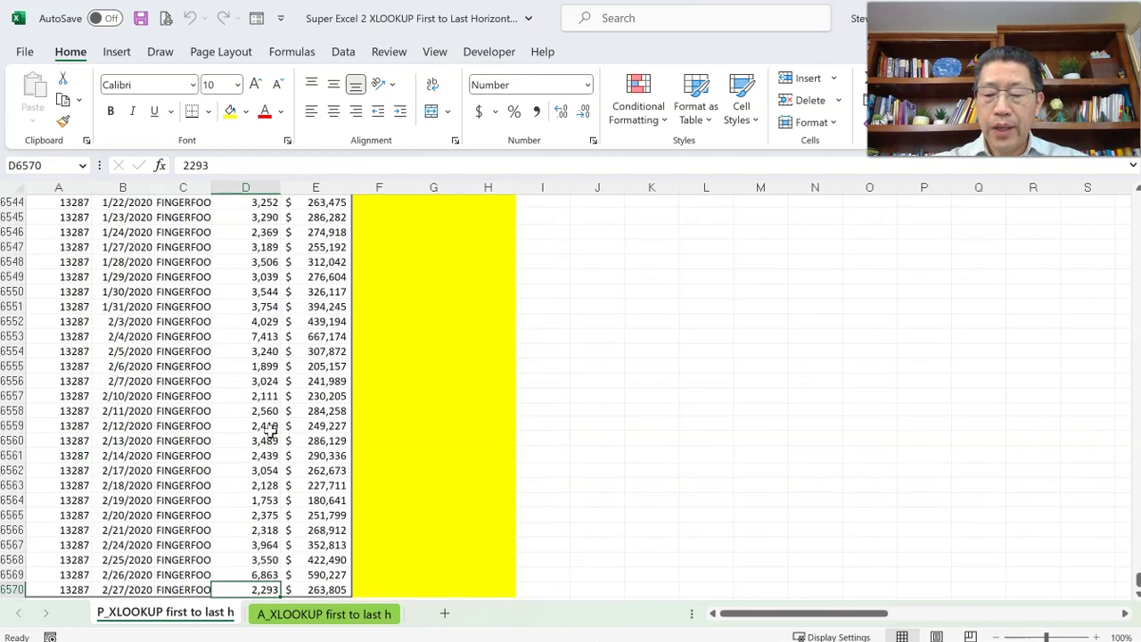
# - Examine the sales records, the empty Region, state and City result cells, and the horizontal customer table with its ID row
pyautogui.hotkey('ctrl', 'Up')
pyautogui.hotkey('ctrl', 'Up')
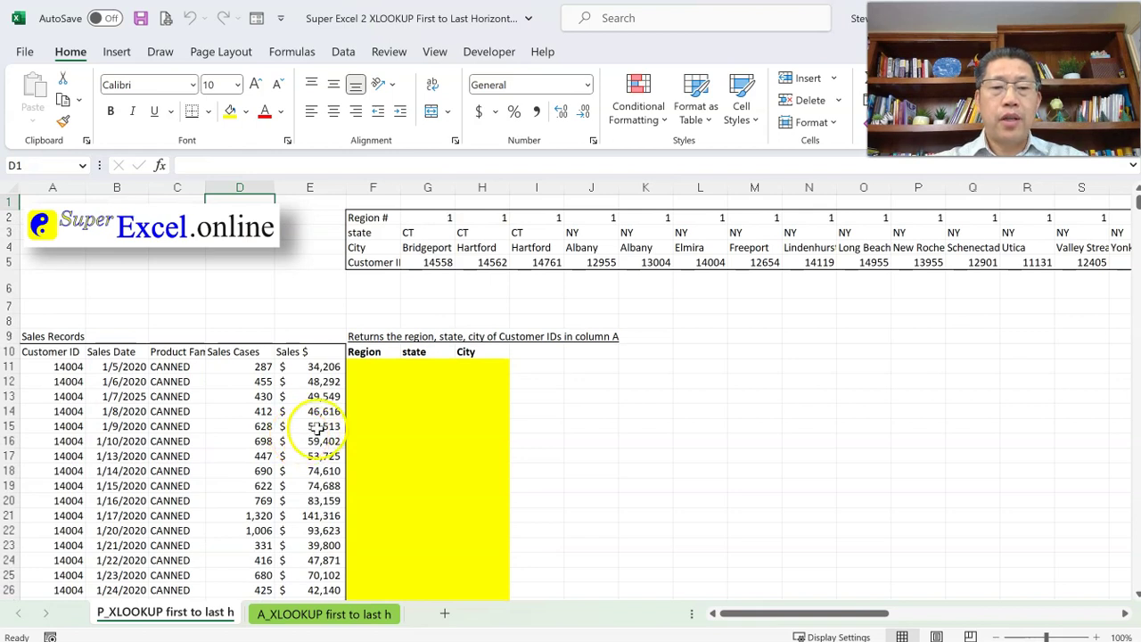
pyautogui.click(363, 368)
pyautogui.moveTo(363, 368); pyautogui.dragTo(462, 367)
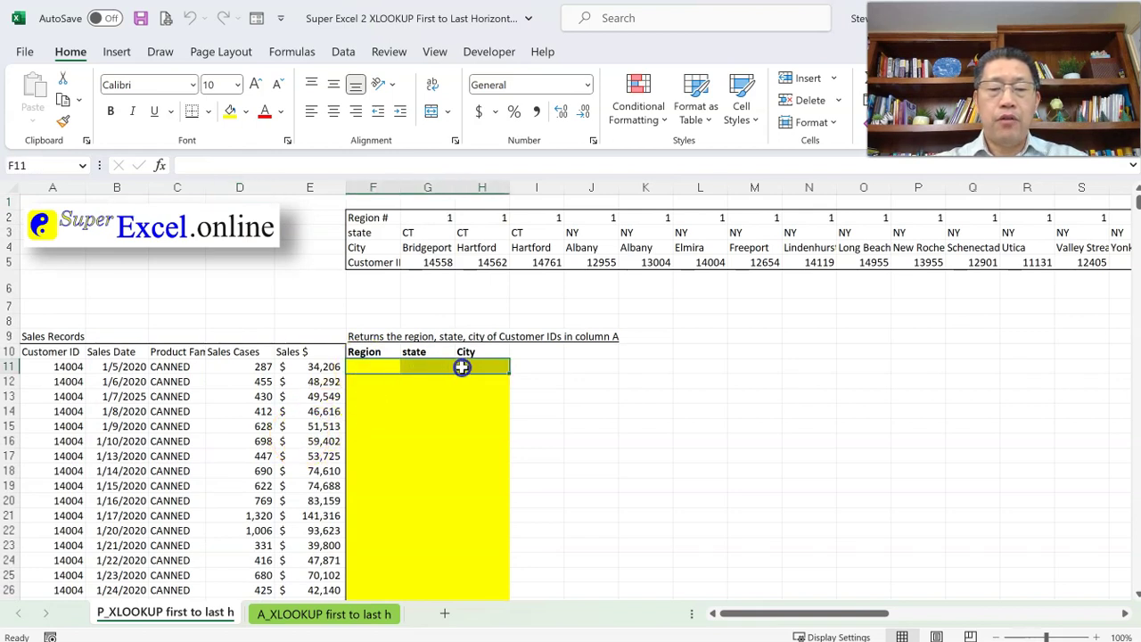
pyautogui.click(63, 366)
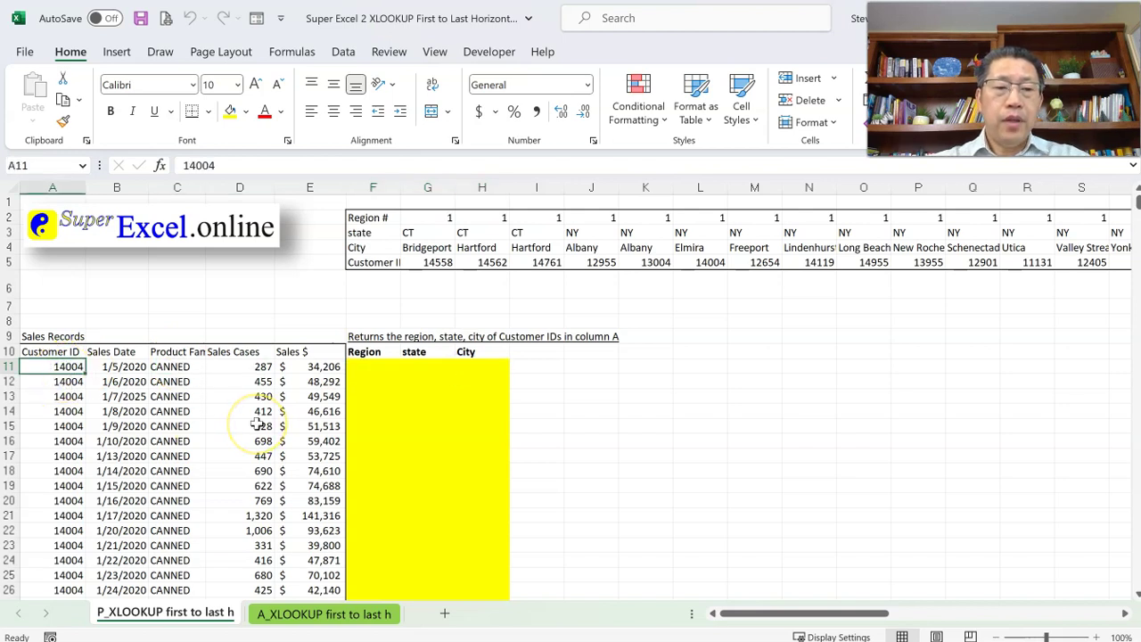
pyautogui.click(375, 220)
pyautogui.moveTo(375, 220); pyautogui.dragTo(1072, 262)
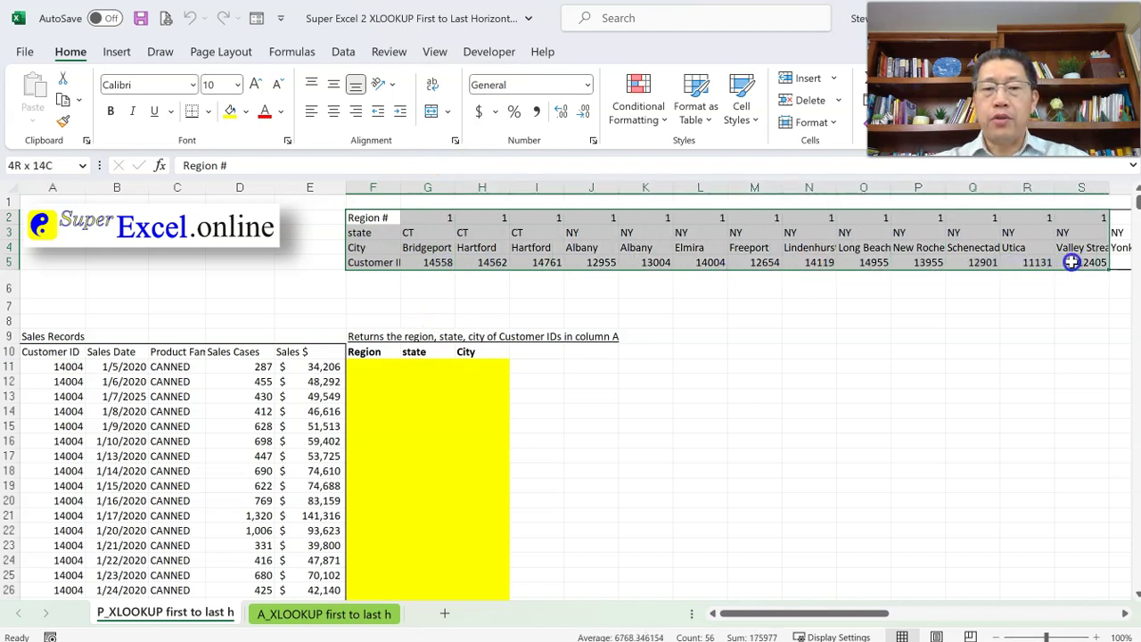
pyautogui.click(429, 263)
pyautogui.moveTo(429, 262); pyautogui.dragTo(943, 267)
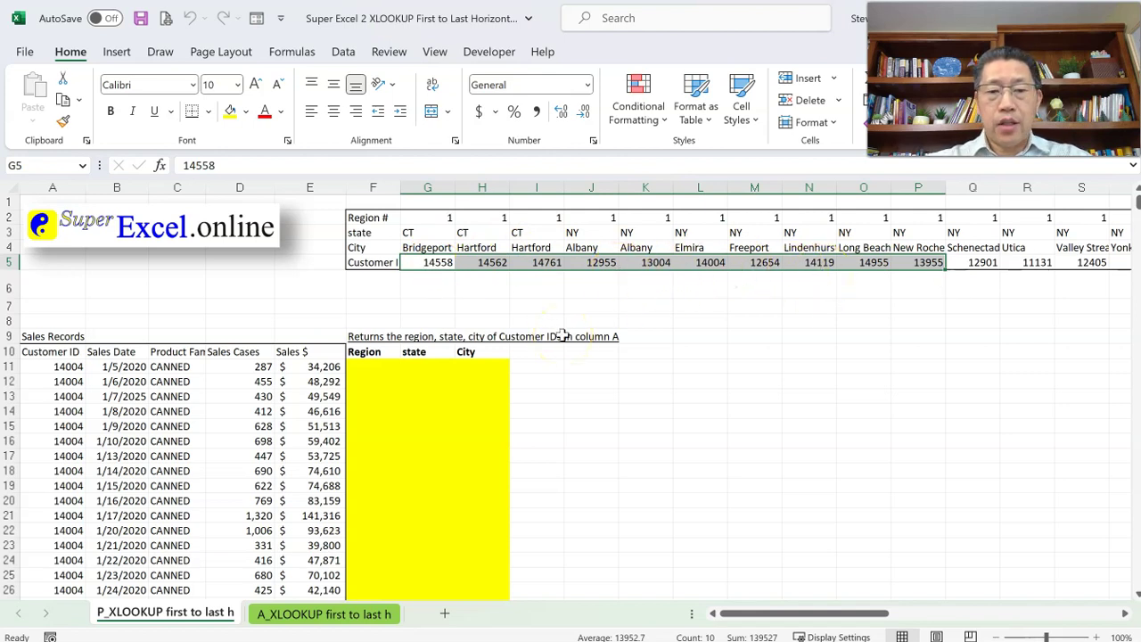
pyautogui.click(50, 366)
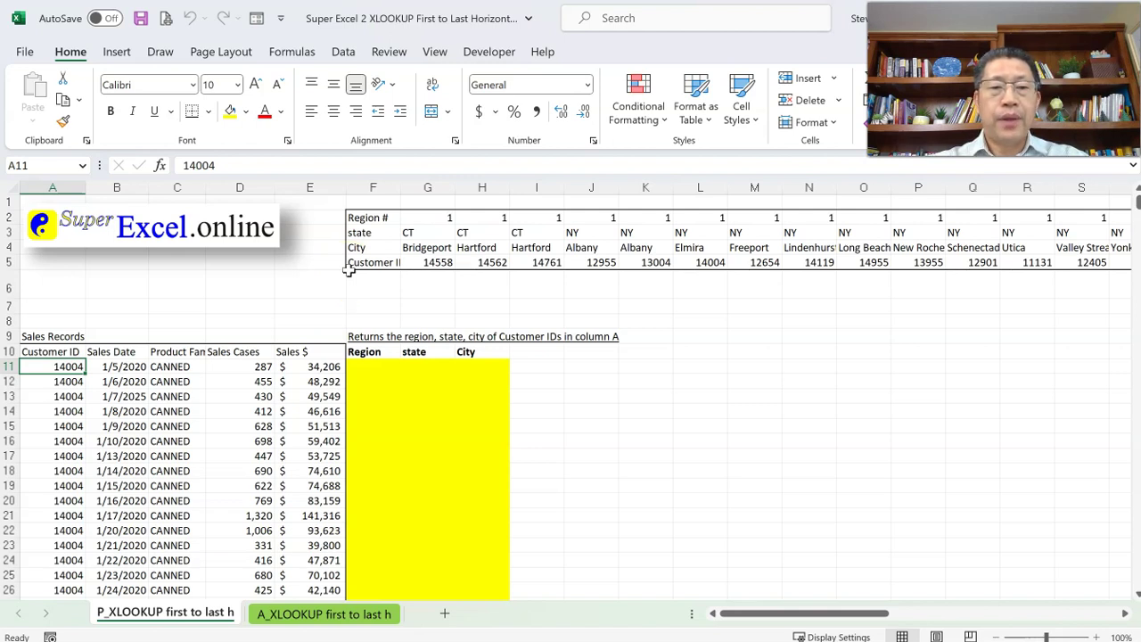
# - Duplicate the sheet "P_XLOOKUP first to last h", placing the copy directly after the original
pyautogui.click(197, 615)
pyautogui.moveTo(197, 615); pyautogui.dragTo(276, 610)
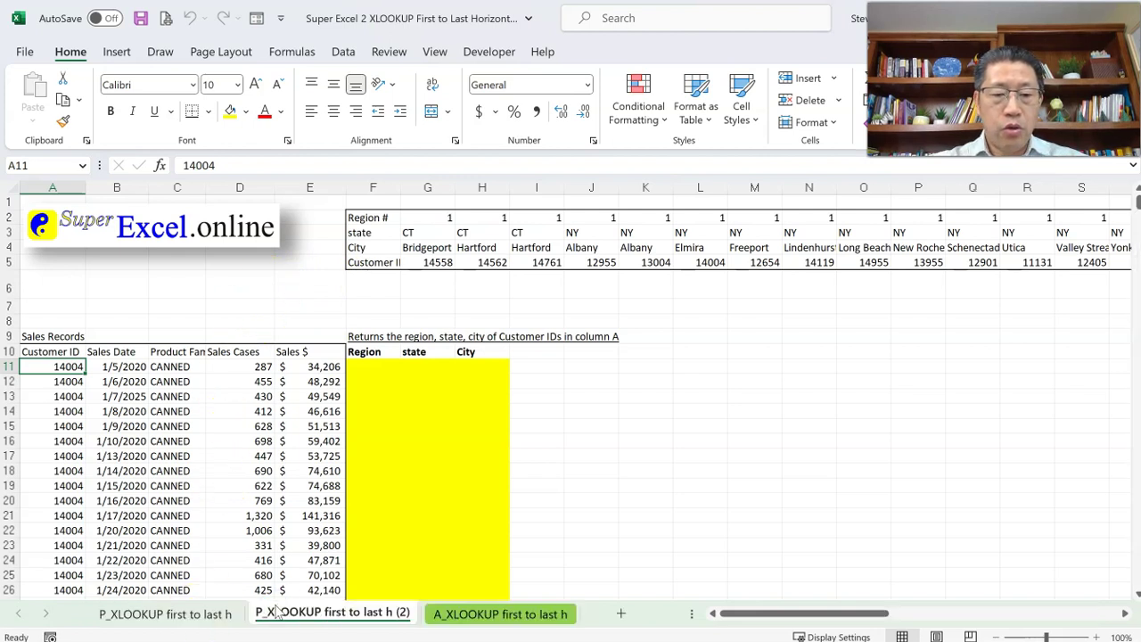
# - Delete the logo picture from the copied sheet and make row 7 much taller for sketching space
pyautogui.click(264, 246)
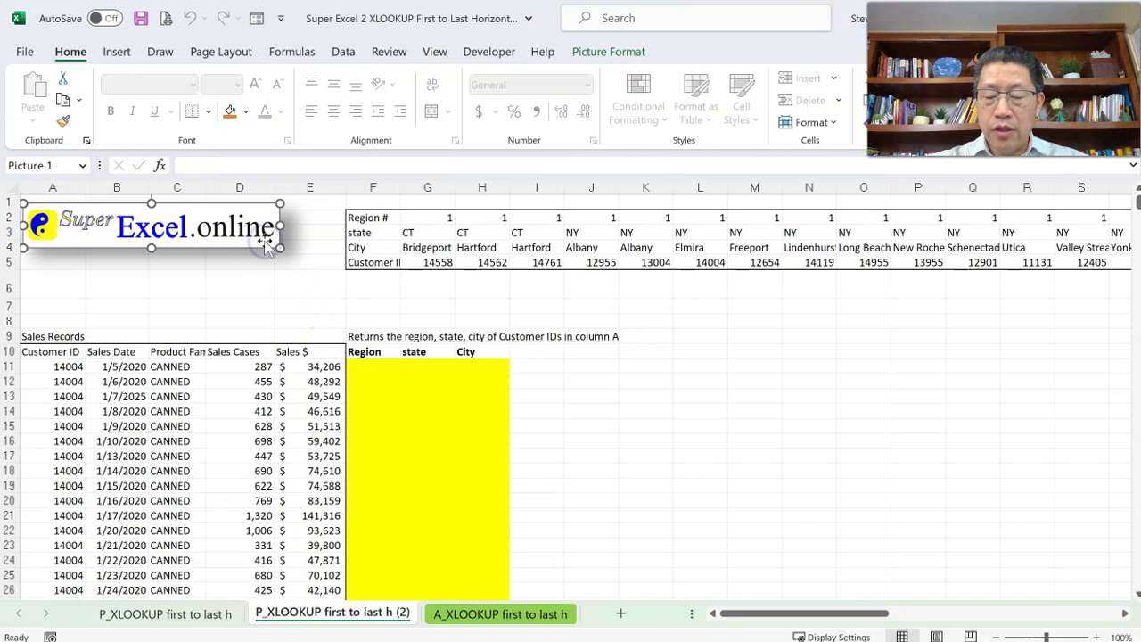
pyautogui.press('Delete')
pyautogui.moveTo(15, 310); pyautogui.dragTo(8, 374)
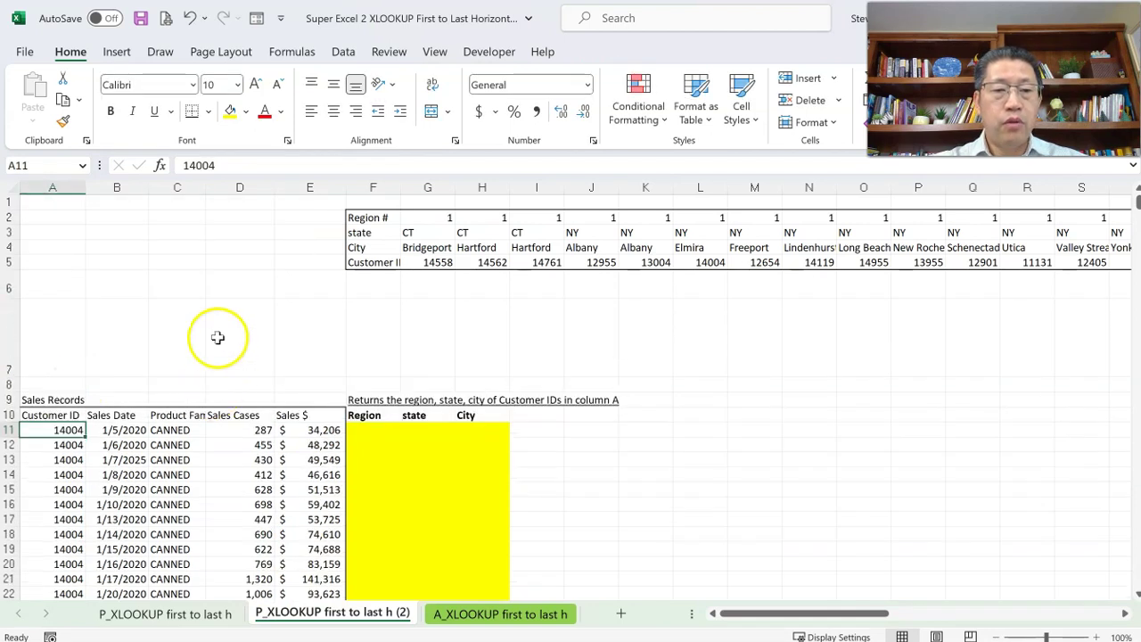
# - Circle the first Region result cell F11 with the blue pen
pyautogui.click(377, 428)
pyautogui.click(161, 52)
pyautogui.click(157, 90)
pyautogui.moveTo(389, 420); pyautogui.dragTo(394, 426)
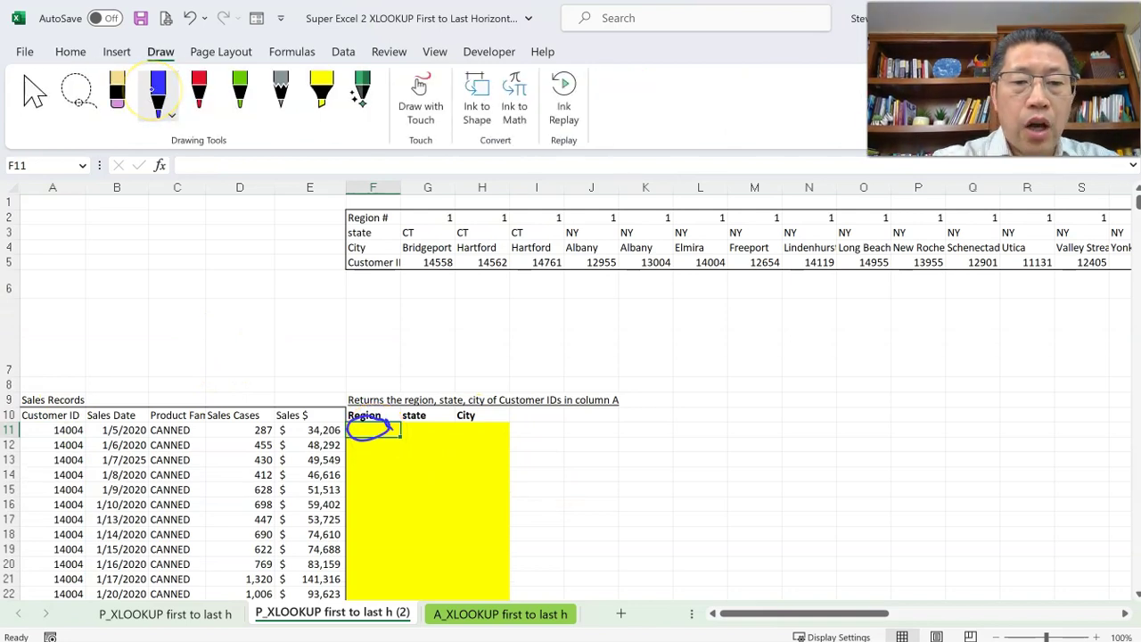
# - Handwrite "=xlookup( __ , __ , __ )" in blue ink with three blank arguments, in the empty area above the sales records
pyautogui.moveTo(122, 345)
pyautogui.mouseDown()
pyautogui.moveTo(137, 331)
pyautogui.moveTo(161, 346)
pyautogui.mouseUp()
pyautogui.moveTo(164, 328)
pyautogui.mouseDown()
pyautogui.moveTo(143, 346)
pyautogui.moveTo(164, 349)
pyautogui.mouseUp()
pyautogui.moveTo(179, 330)
pyautogui.mouseDown()
pyautogui.moveTo(173, 342)
pyautogui.moveTo(181, 331)
pyautogui.moveTo(191, 348)
pyautogui.mouseUp()
pyautogui.moveTo(205, 317)
pyautogui.mouseDown()
pyautogui.moveTo(211, 348)
pyautogui.moveTo(224, 345)
pyautogui.mouseUp()
pyautogui.moveTo(229, 332); pyautogui.dragTo(229, 373)
pyautogui.moveTo(230, 333)
pyautogui.mouseDown()
pyautogui.moveTo(231, 349)
pyautogui.moveTo(258, 362)
pyautogui.moveTo(522, 353)
pyautogui.moveTo(533, 366)
pyautogui.mouseUp()
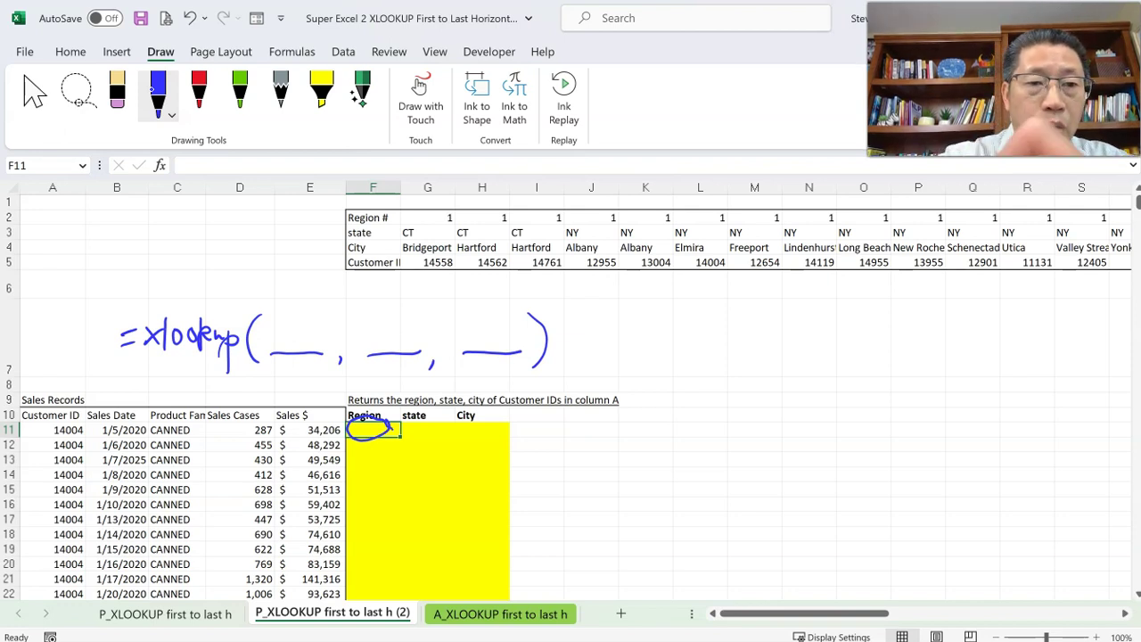
# - Circle the customer ID in A11 with the red pen and draw a matching red circle above the first blank argument
pyautogui.click(198, 89)
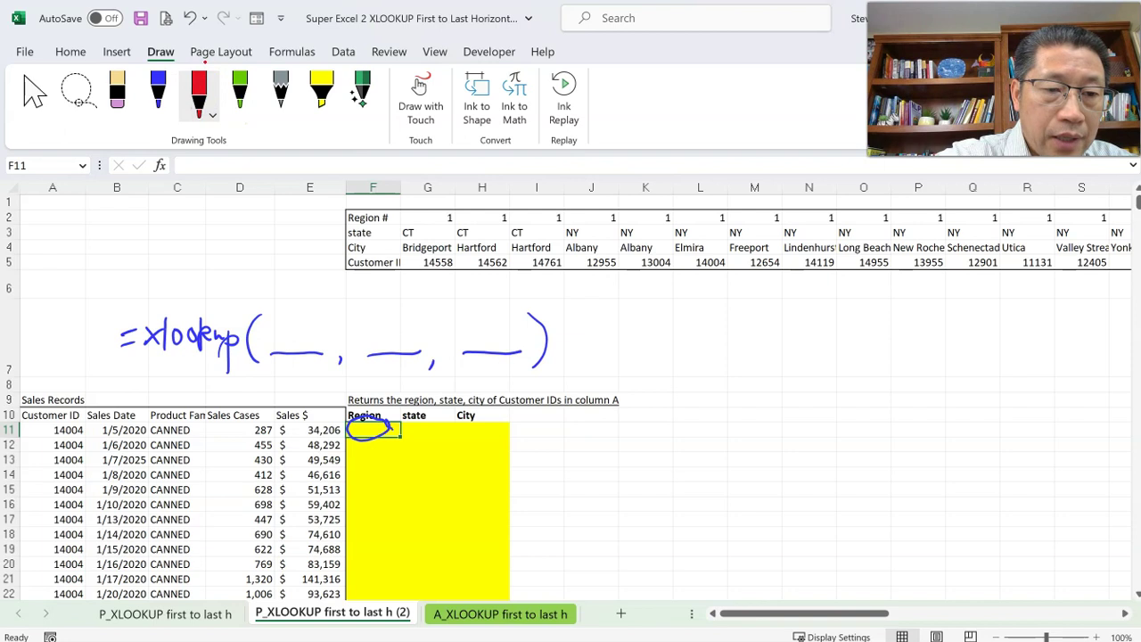
pyautogui.moveTo(80, 423); pyautogui.dragTo(86, 430)
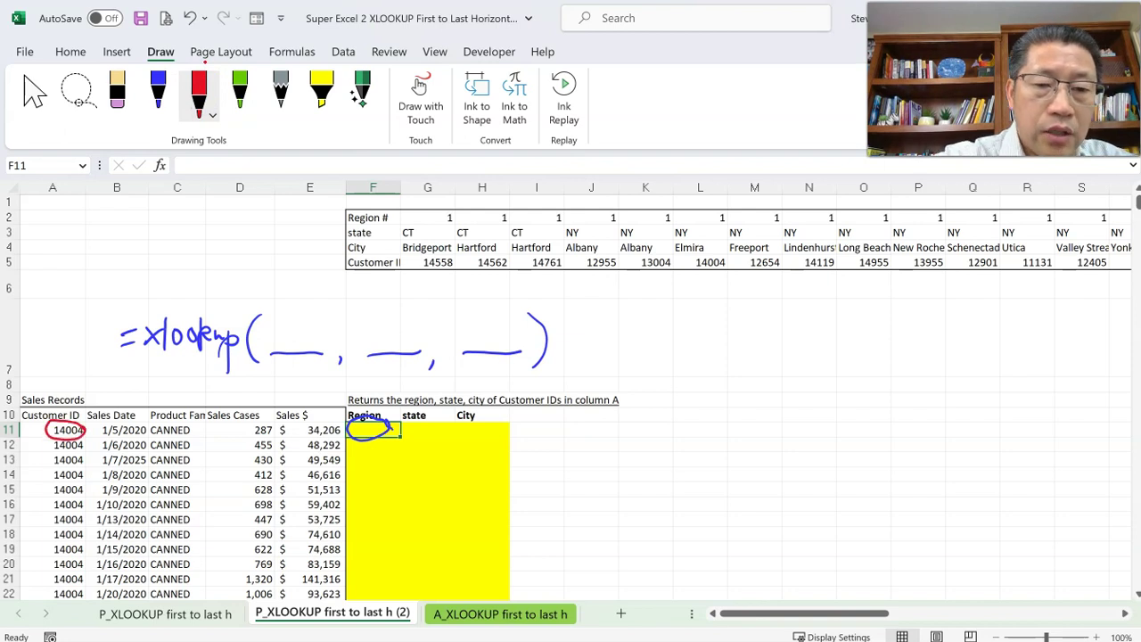
pyautogui.moveTo(291, 314)
pyautogui.mouseDown()
pyautogui.moveTo(305, 332)
pyautogui.moveTo(290, 313)
pyautogui.mouseUp()
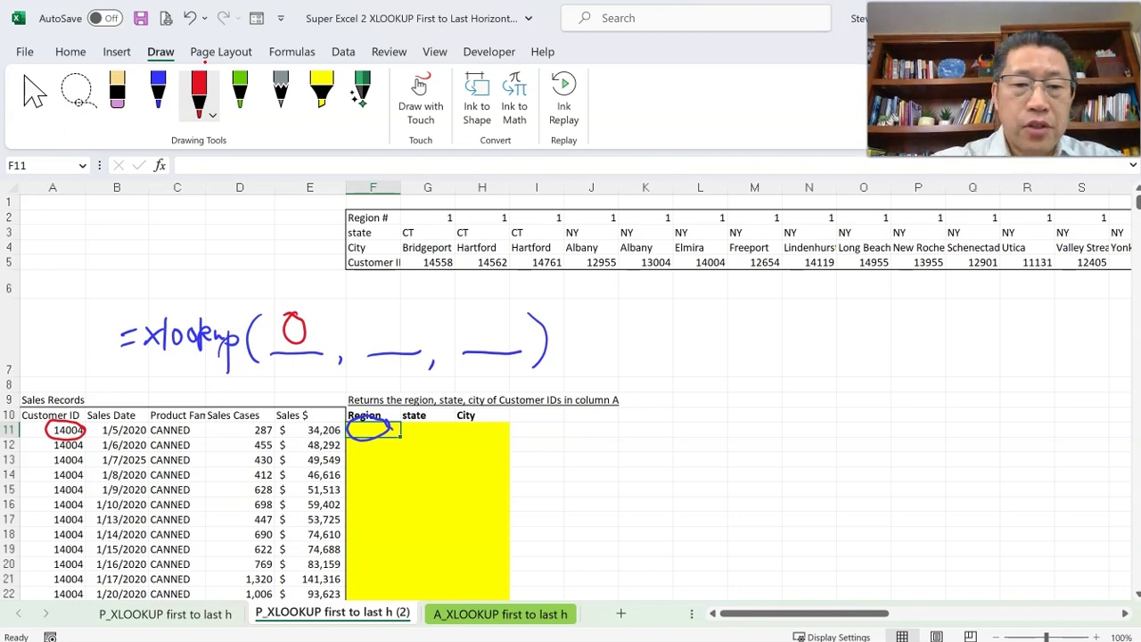
pyautogui.moveTo(376, 304); pyautogui.dragTo(377, 342)
pyautogui.moveTo(403, 301); pyautogui.dragTo(378, 341)
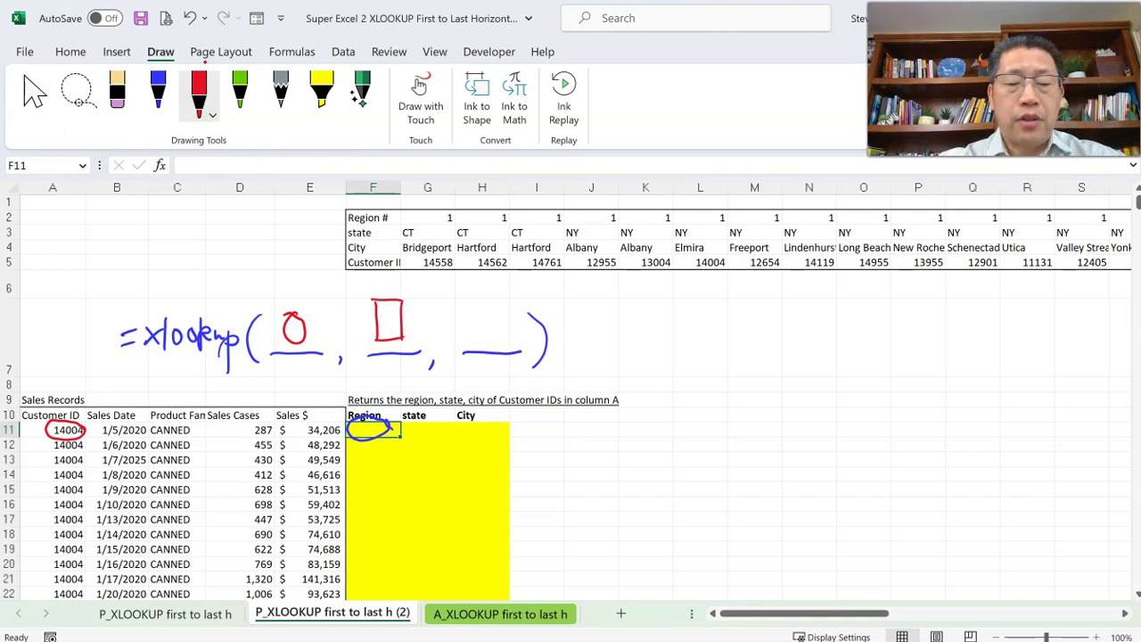
pyautogui.hotkey('ctrl', 'z')
pyautogui.hotkey('ctrl', 'z')
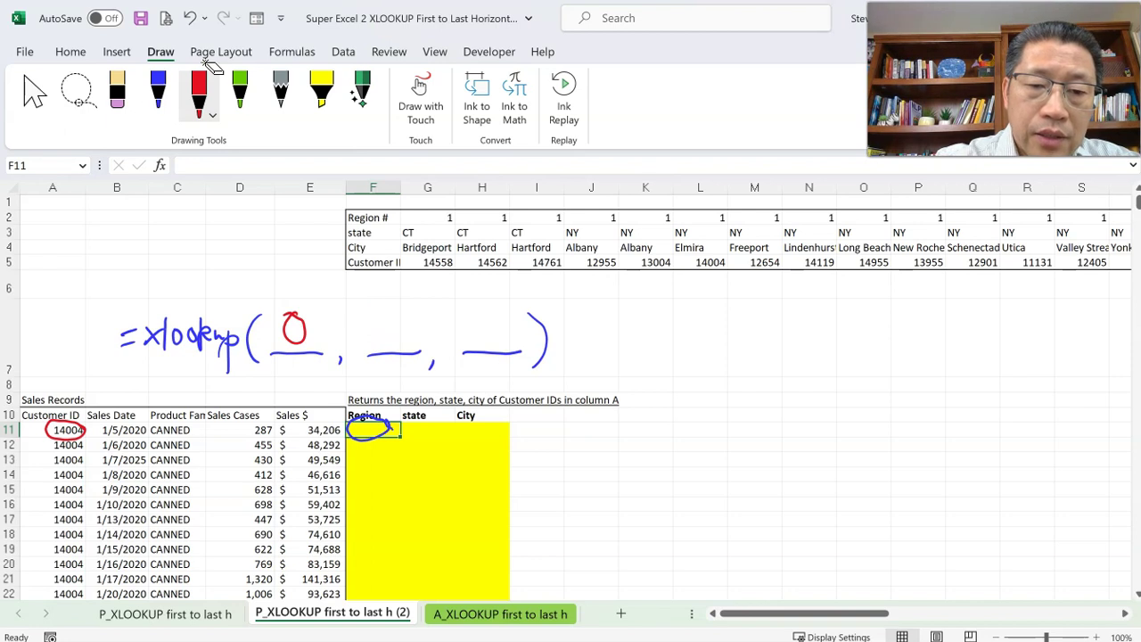
# - Draw a red horizontal box divided into cells above the second blank argument to represent the lookup array
pyautogui.moveTo(358, 315); pyautogui.dragTo(425, 315)
pyautogui.moveTo(357, 334)
pyautogui.mouseDown()
pyautogui.moveTo(425, 332)
pyautogui.moveTo(378, 332)
pyautogui.mouseUp()
pyautogui.moveTo(388, 319); pyautogui.dragTo(388, 332)
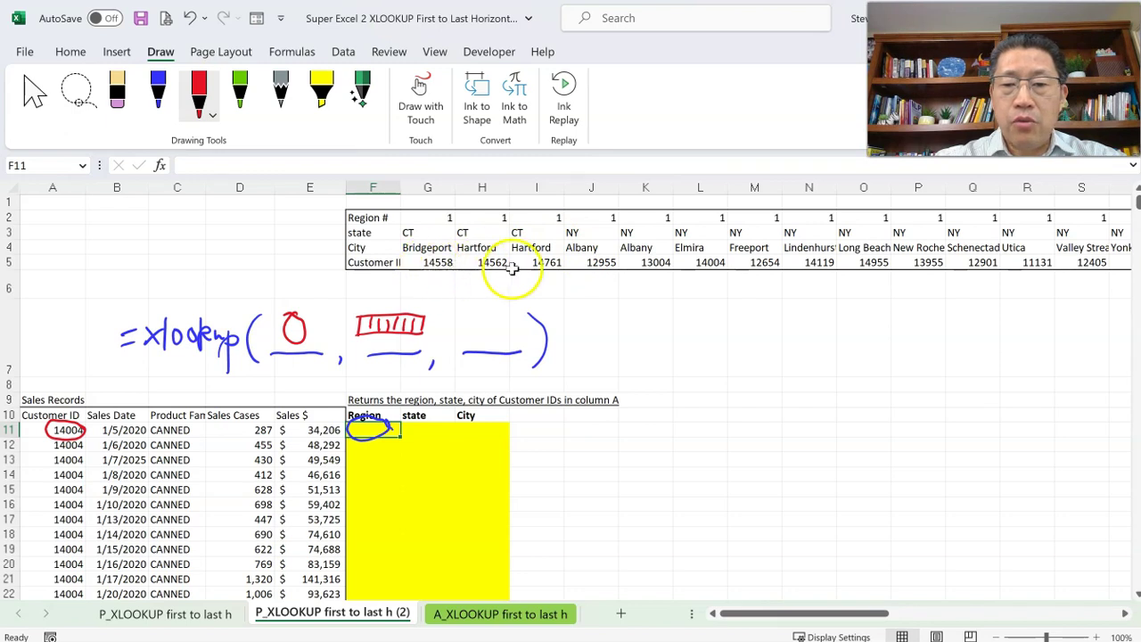
# - Outline the customer IDs in G5:N5 in red and circle the matching ID in L5 in blue
pyautogui.moveTo(407, 271)
pyautogui.mouseDown()
pyautogui.moveTo(421, 256)
pyautogui.moveTo(772, 254)
pyautogui.moveTo(836, 254)
pyautogui.moveTo(838, 271)
pyautogui.mouseUp()
pyautogui.moveTo(402, 276); pyautogui.dragTo(832, 271)
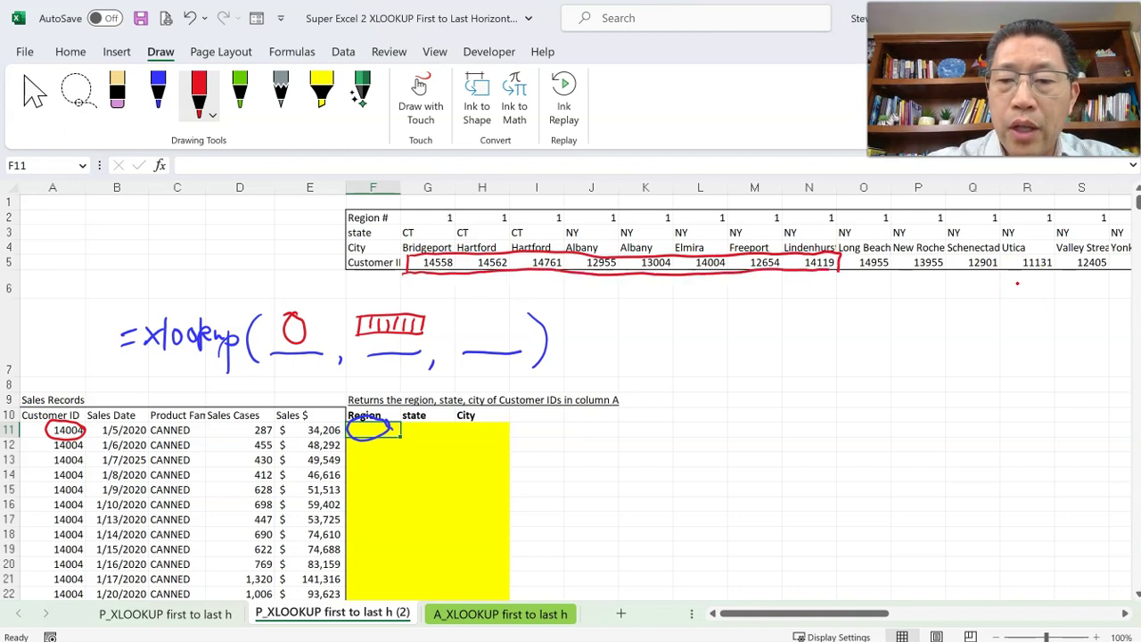
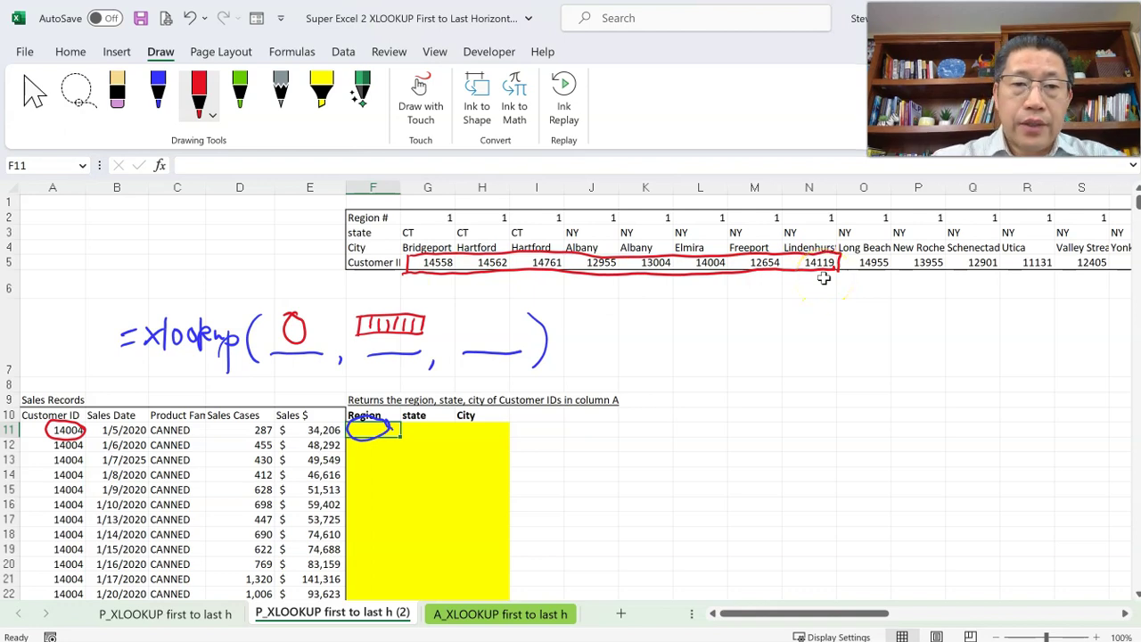
pyautogui.click(159, 87)
pyautogui.moveTo(723, 255)
pyautogui.mouseDown()
pyautogui.moveTo(686, 262)
pyautogui.moveTo(713, 277)
pyautogui.moveTo(724, 257)
pyautogui.mouseUp()
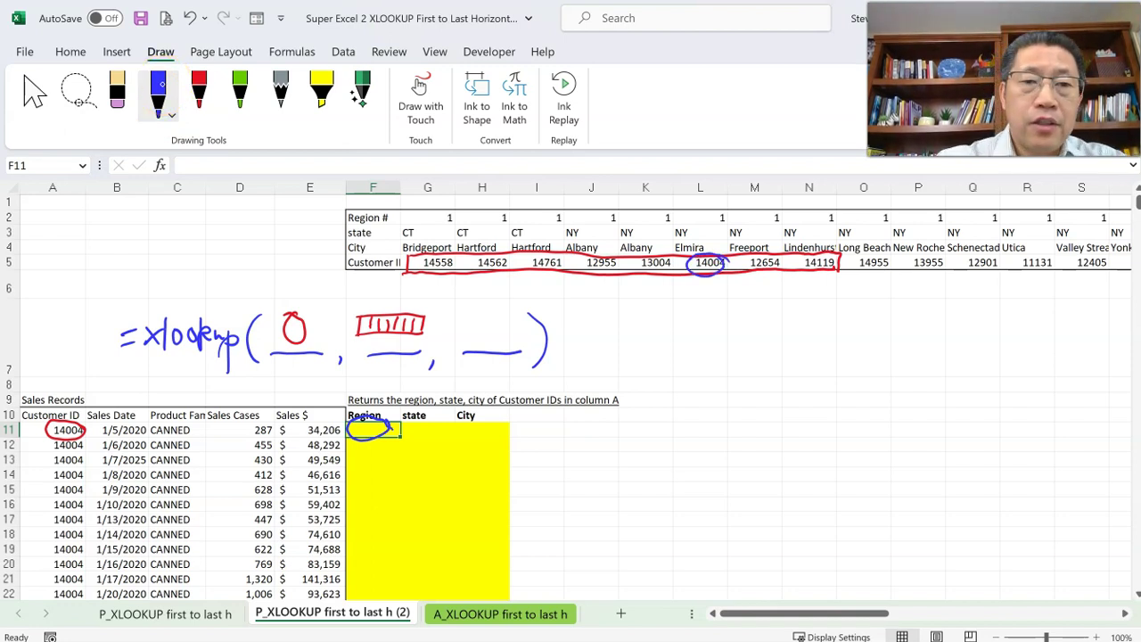
# - Draw a green divided horizontal box above the third blank argument and outline the region numbers in G2:N2 in green
pyautogui.click(240, 89)
pyautogui.moveTo(463, 321)
pyautogui.mouseDown()
pyautogui.moveTo(526, 319)
pyautogui.moveTo(514, 332)
pyautogui.mouseUp()
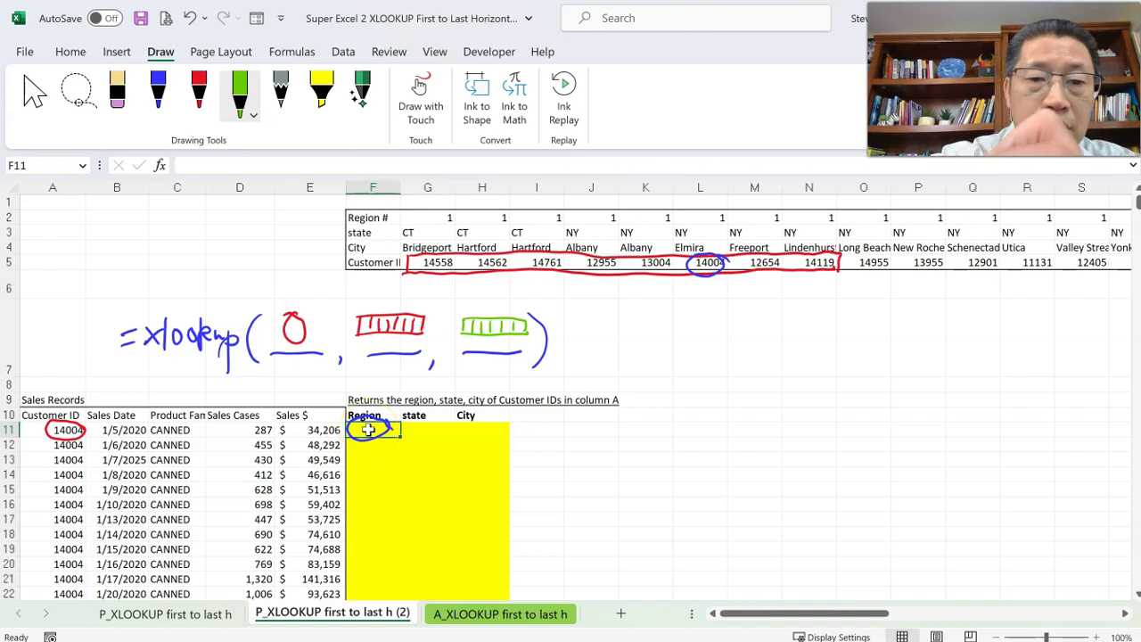
pyautogui.moveTo(405, 214); pyautogui.dragTo(839, 204)
pyautogui.moveTo(404, 228); pyautogui.dragTo(833, 226)
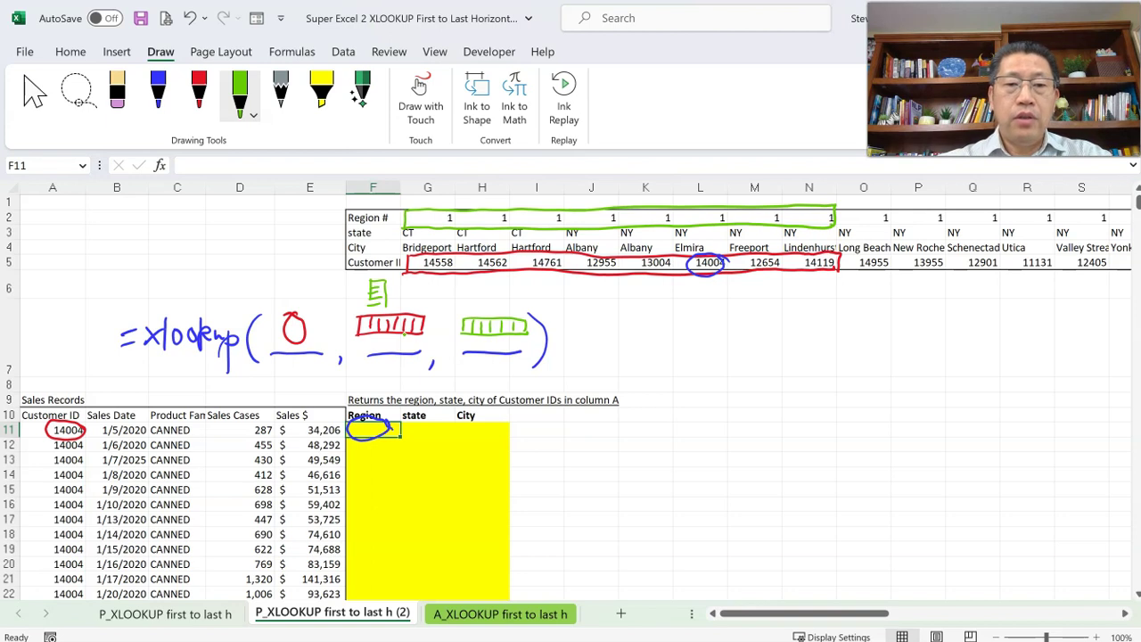
# - Undo the green vertical box strokes above the lookup array sketch
pyautogui.hotkey('ctrl', 'z')
pyautogui.hotkey('ctrl', 'z')
pyautogui.hotkey('ctrl', 'z')
# - Mark the matching position with blue circles in both sketched arrays and around the region number in L2
pyautogui.click(158, 89)
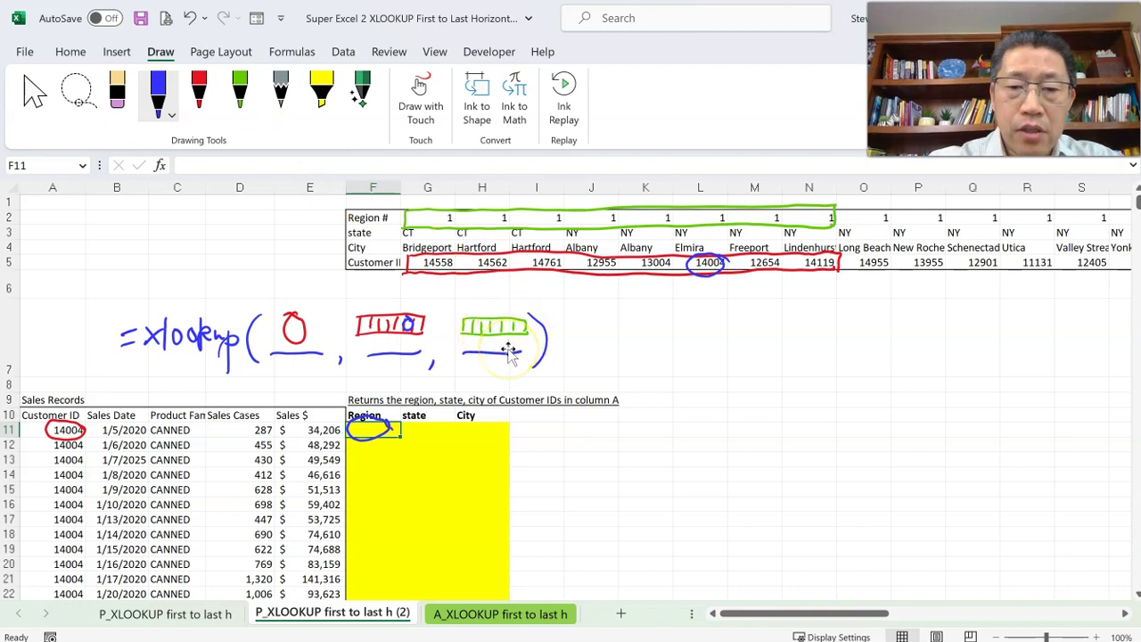
pyautogui.moveTo(504, 321); pyautogui.dragTo(506, 321)
pyautogui.moveTo(723, 204)
pyautogui.mouseDown()
pyautogui.moveTo(713, 210)
pyautogui.moveTo(728, 208)
pyautogui.mouseUp()
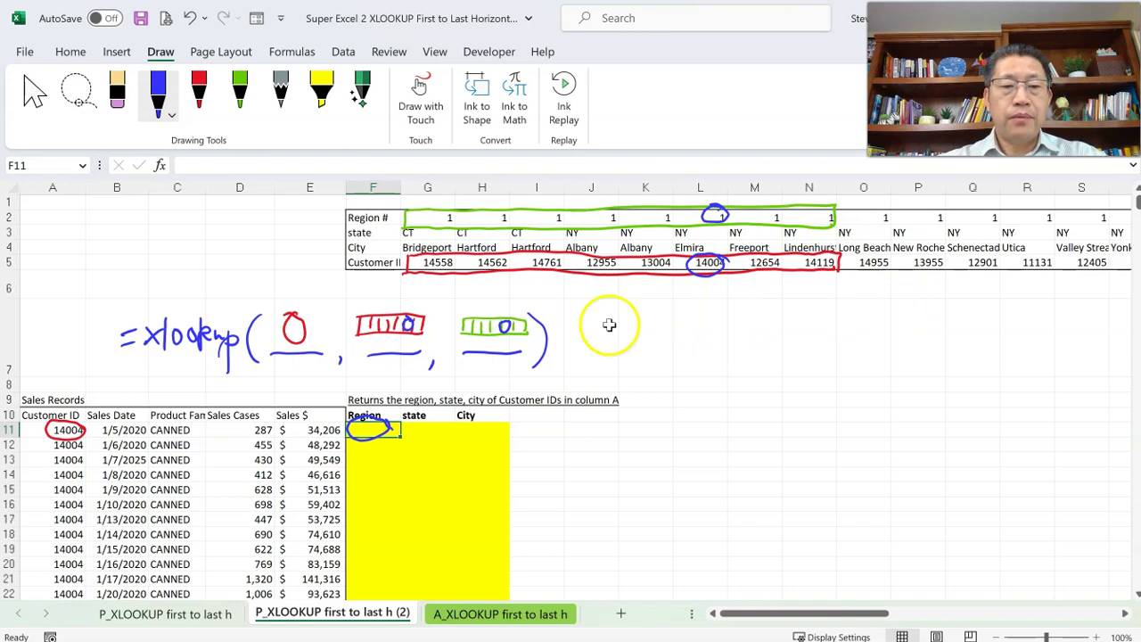
# - On the original sheet "P_XLOOKUP first to last h", start an XLOOKUP formula in cell F11
pyautogui.click(191, 615)
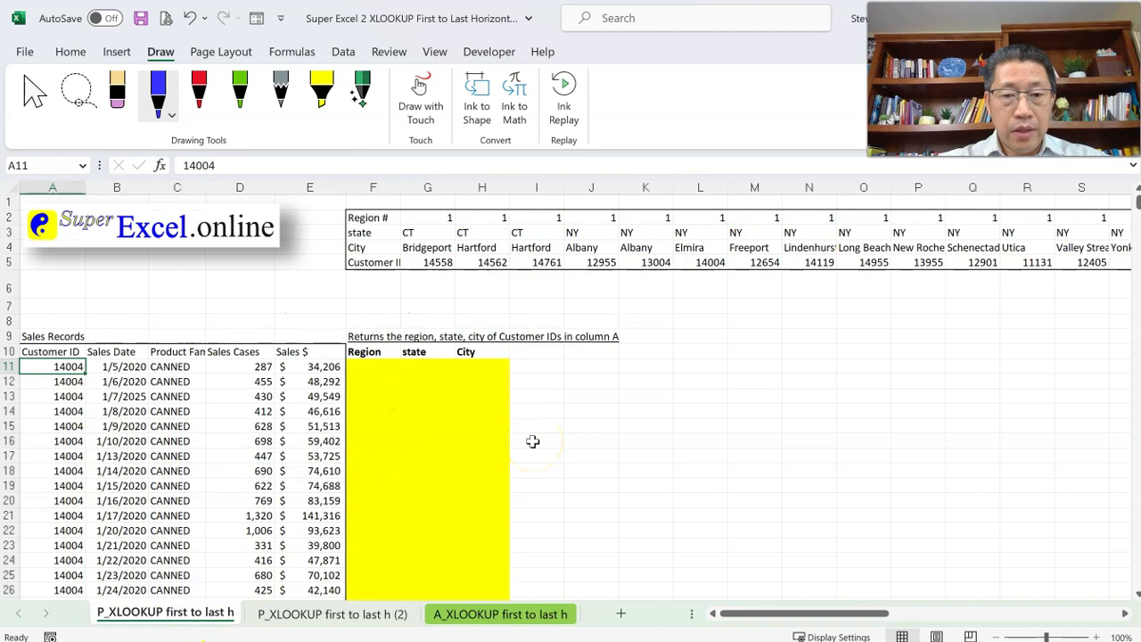
pyautogui.keyDown('ctrl'); pyautogui.scroll(1, 532, 441); pyautogui.keyUp('ctrl')
pyautogui.scroll(1, 532, 441)
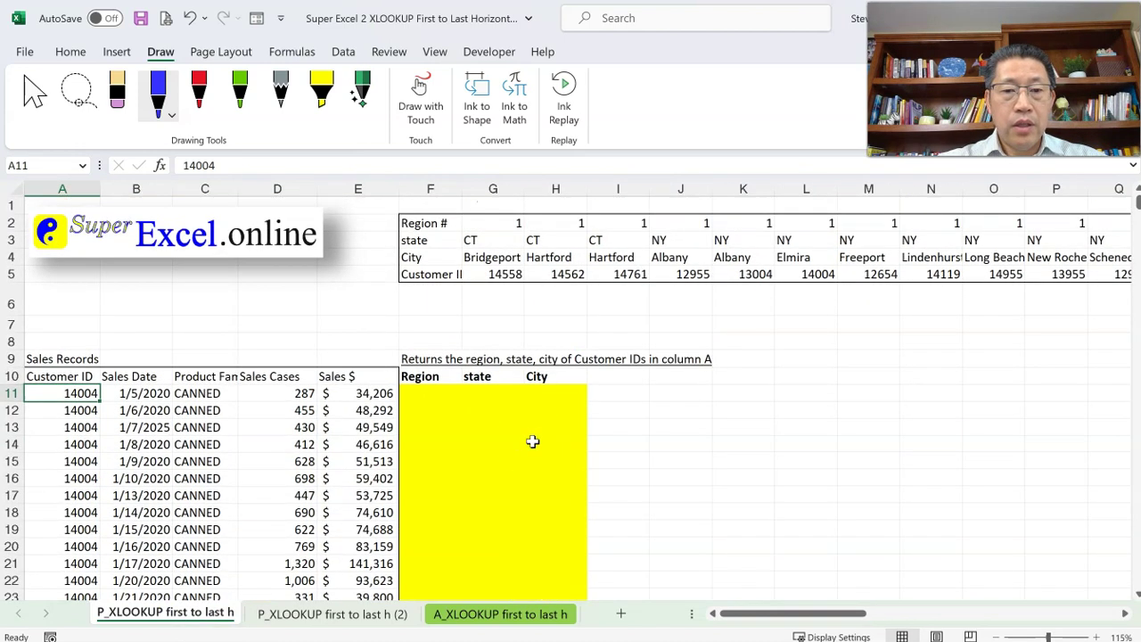
pyautogui.click(428, 393)
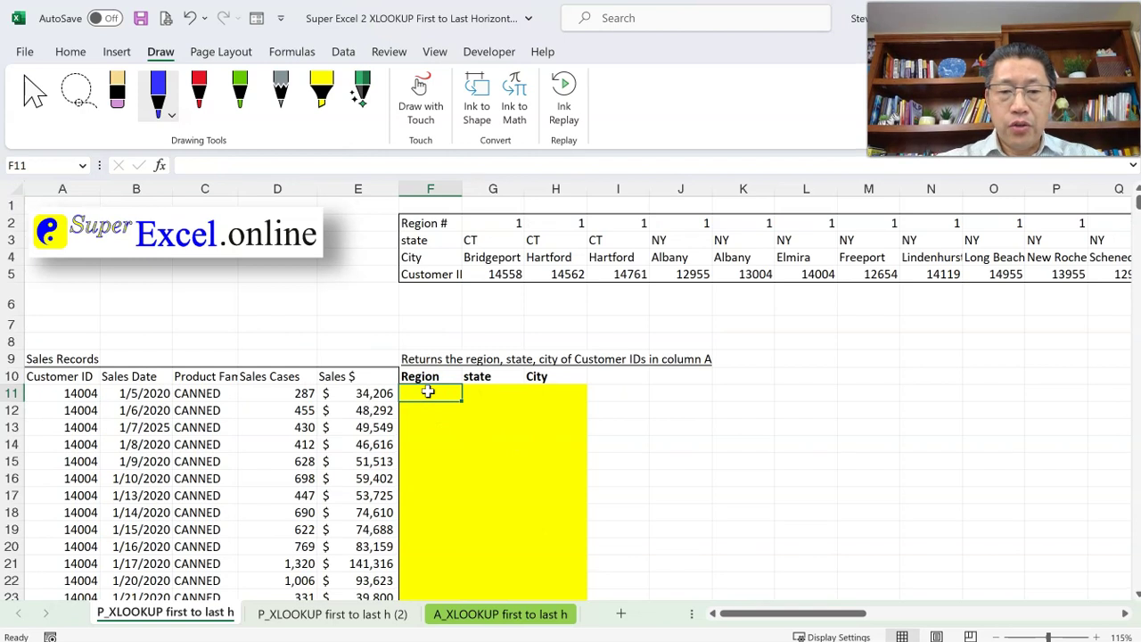
pyautogui.write('=')
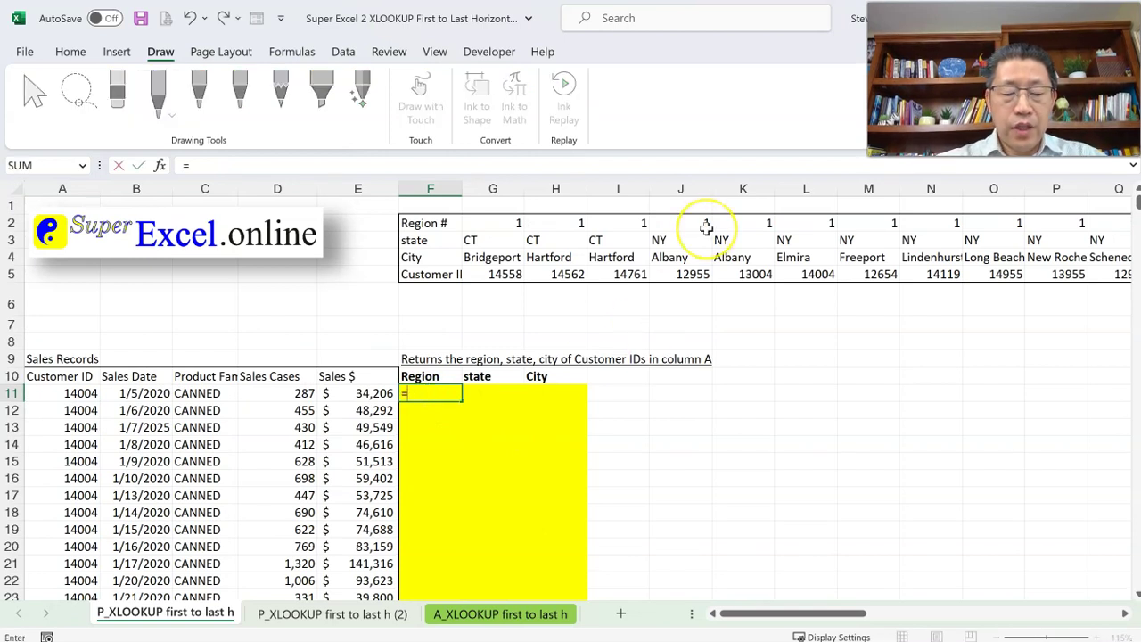
pyautogui.write('xl')
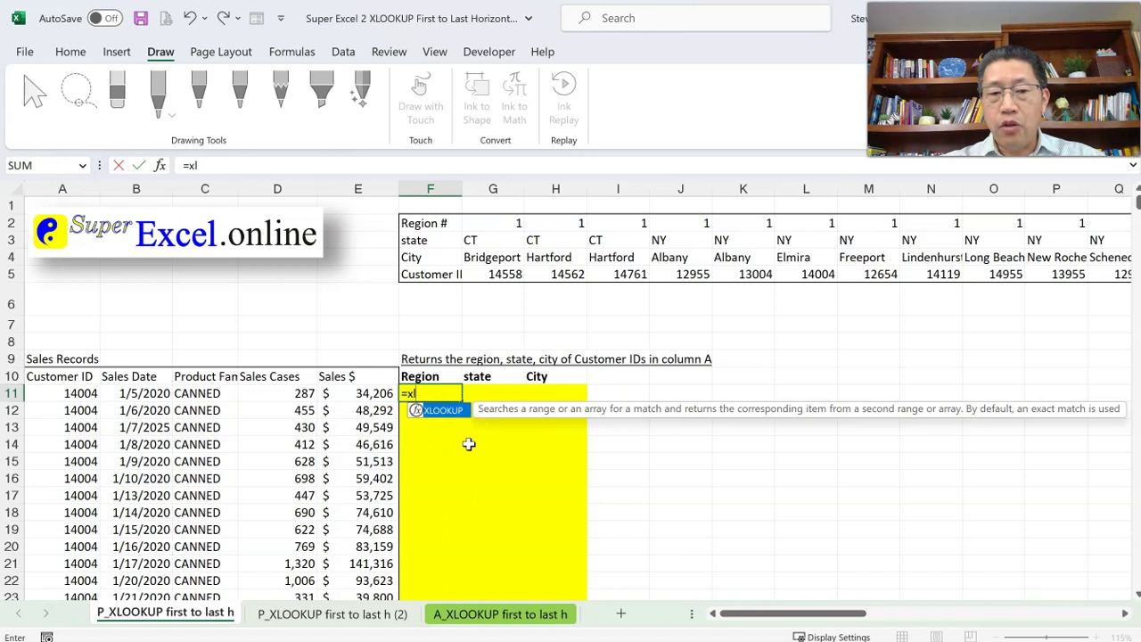
pyautogui.press('Tab')
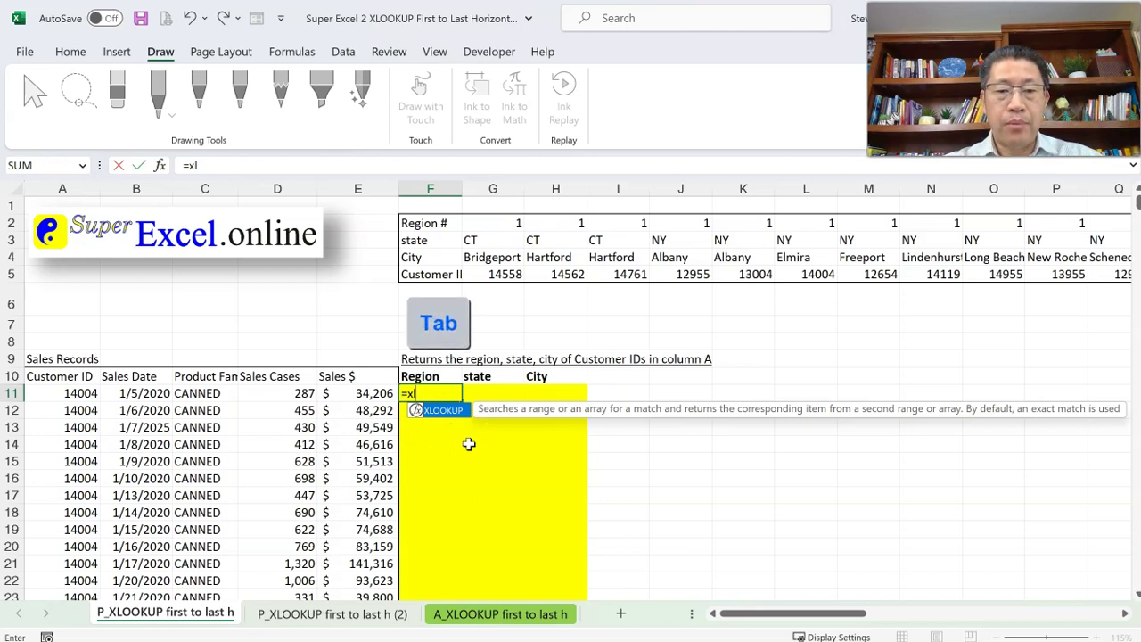
pyautogui.press('Tab')
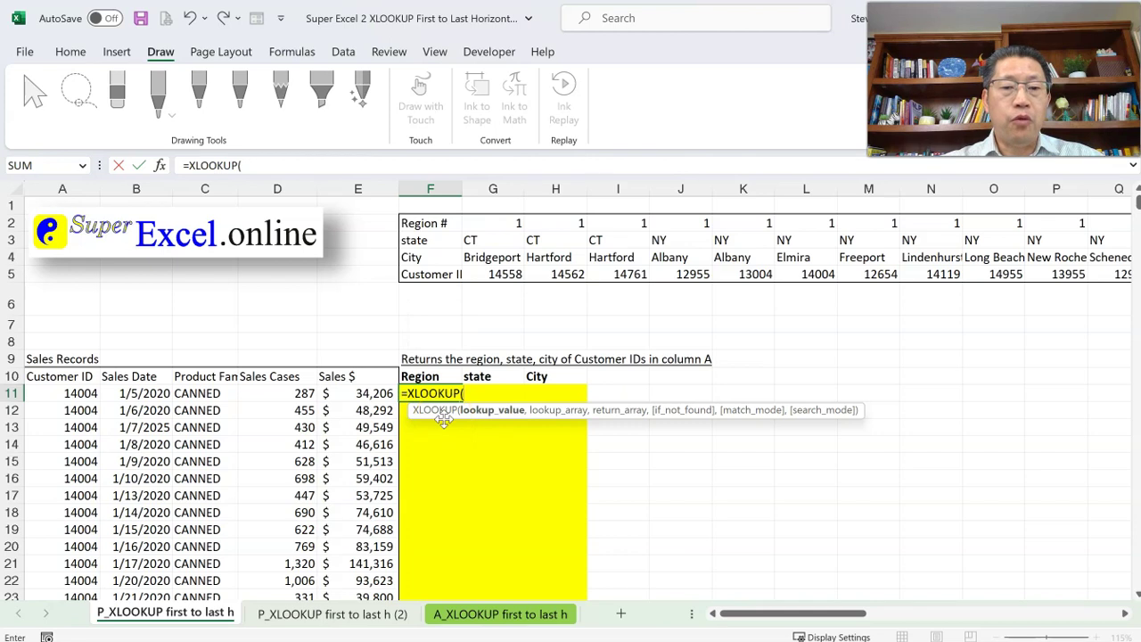
# - Set A11 as the formula's lookup value and continue to the lookup array argument
pyautogui.press('Left')
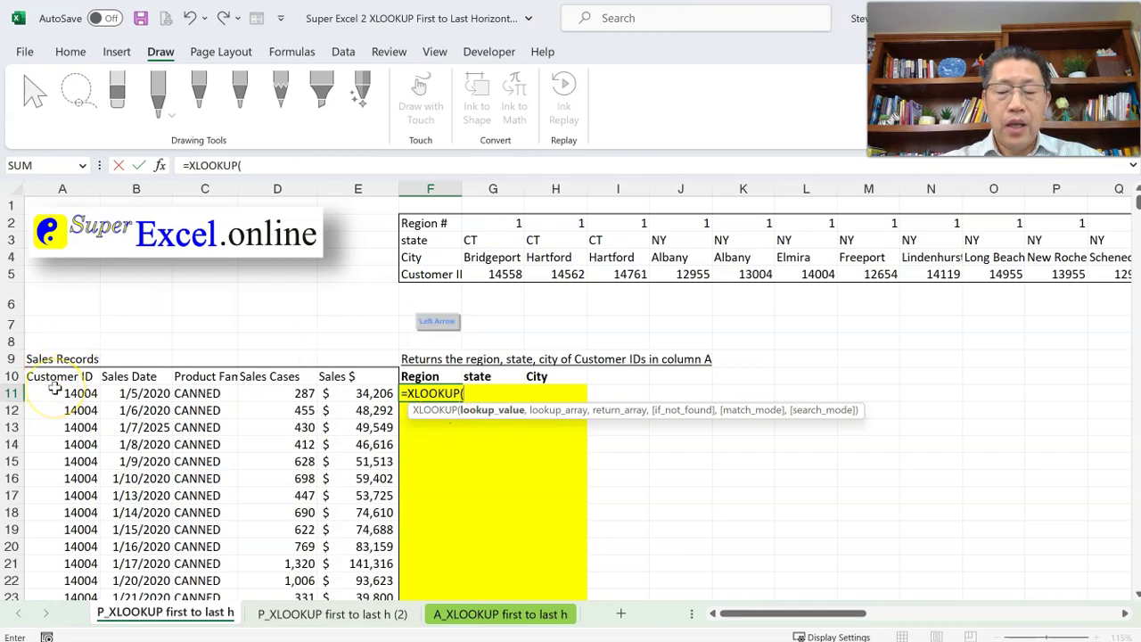
pyautogui.press('Left')
pyautogui.press('Left')
pyautogui.press('Left')
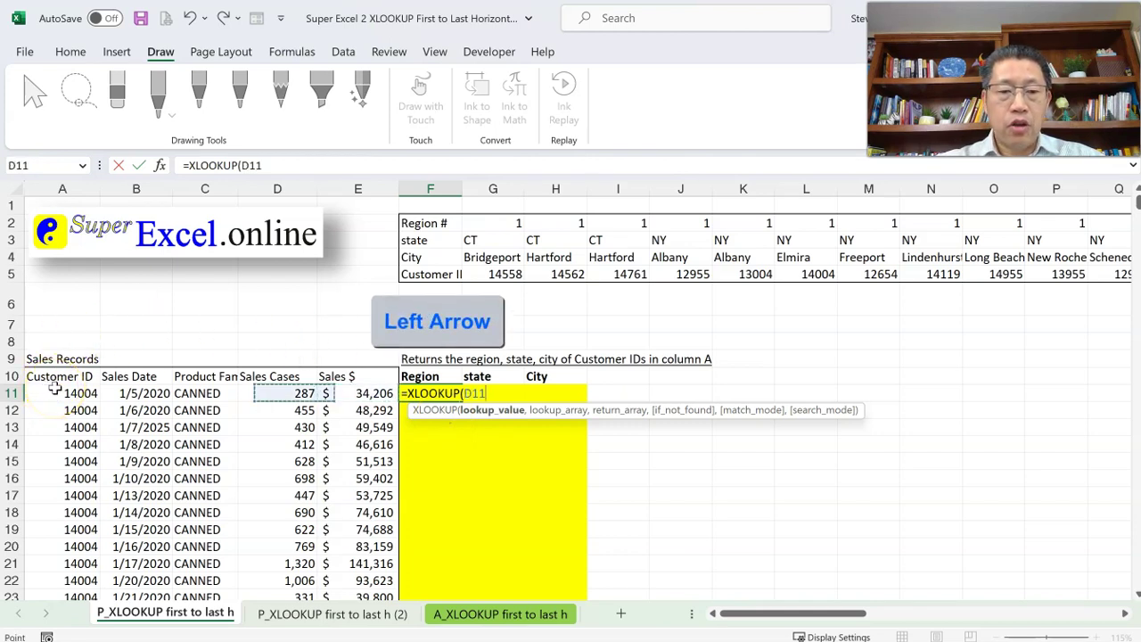
pyautogui.press('Left')
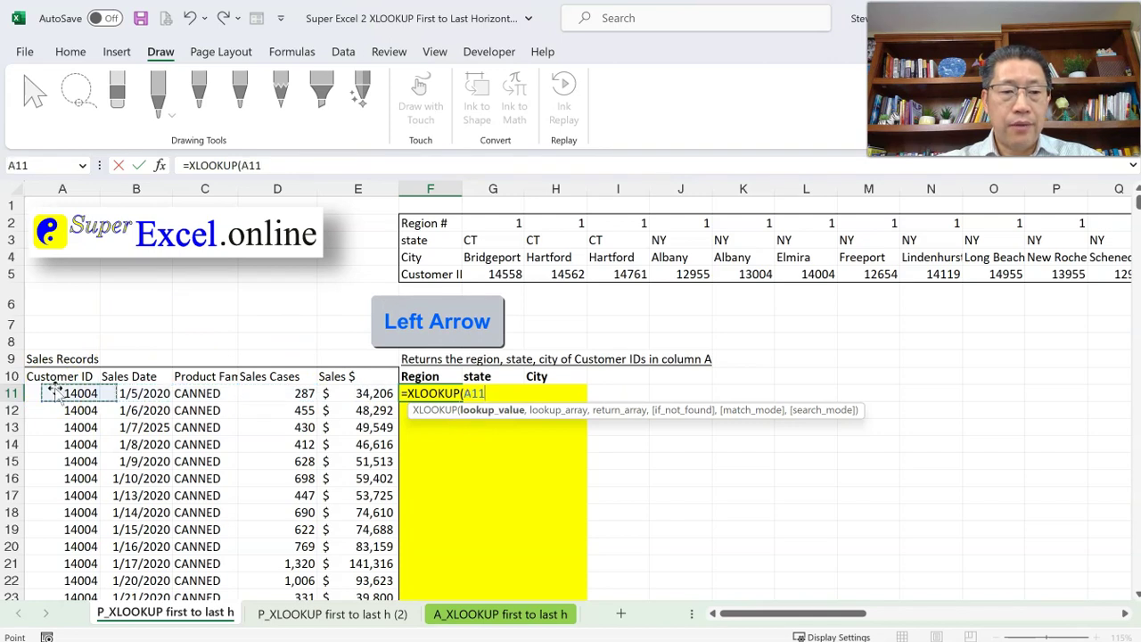
pyautogui.write(',')
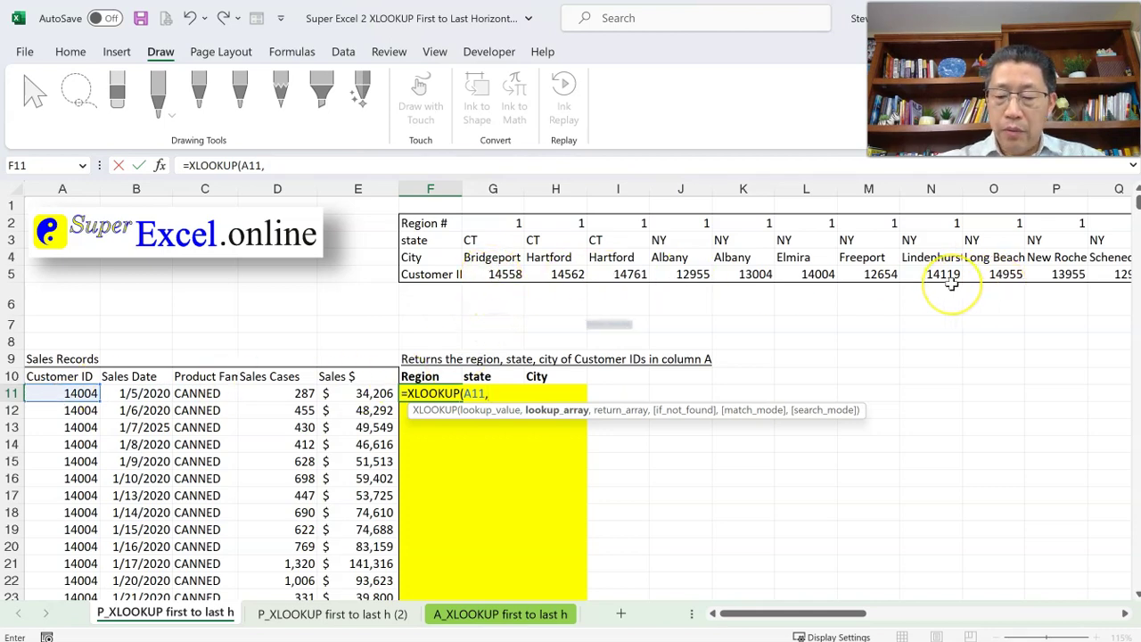
# - Set the customer ID row G5:AU5 as the formula's lookup array and continue to the return array argument
pyautogui.press('Up')
pyautogui.press('Up')
pyautogui.press('Up')
pyautogui.press('Up')
pyautogui.press('Up')
pyautogui.press('Up')
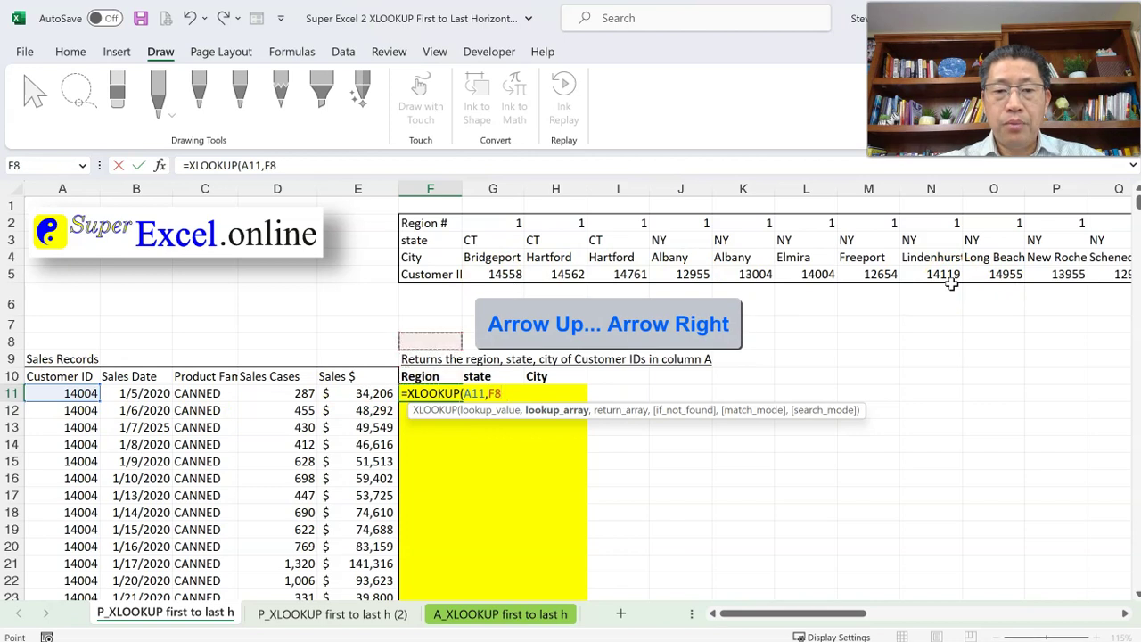
pyautogui.press('Right')
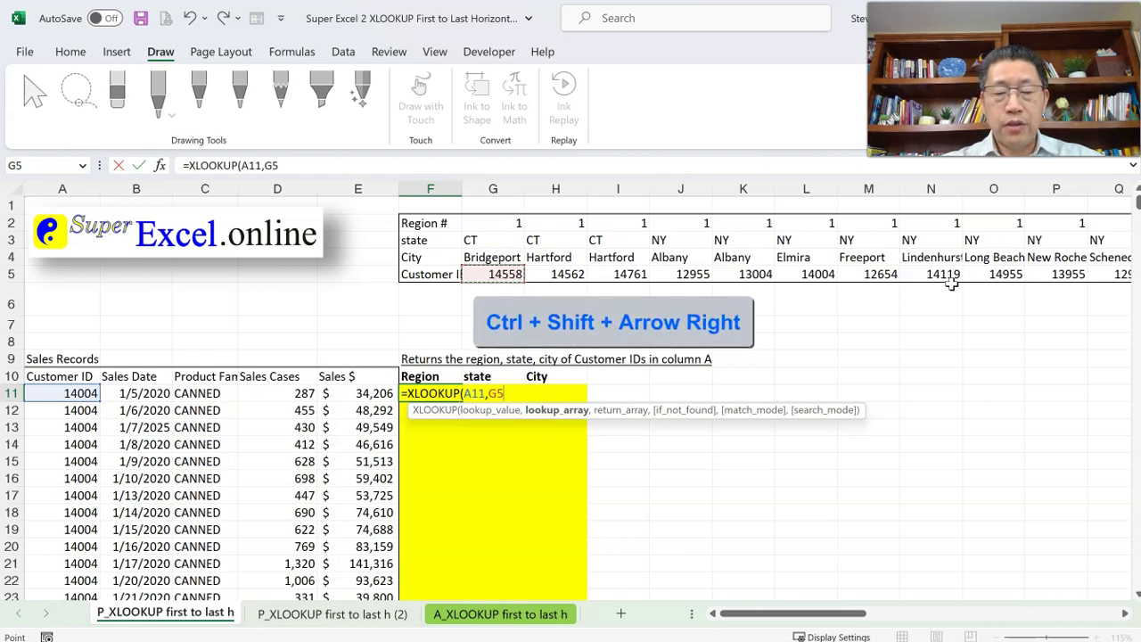
pyautogui.hotkey('ctrl', 'shift', 'Right')
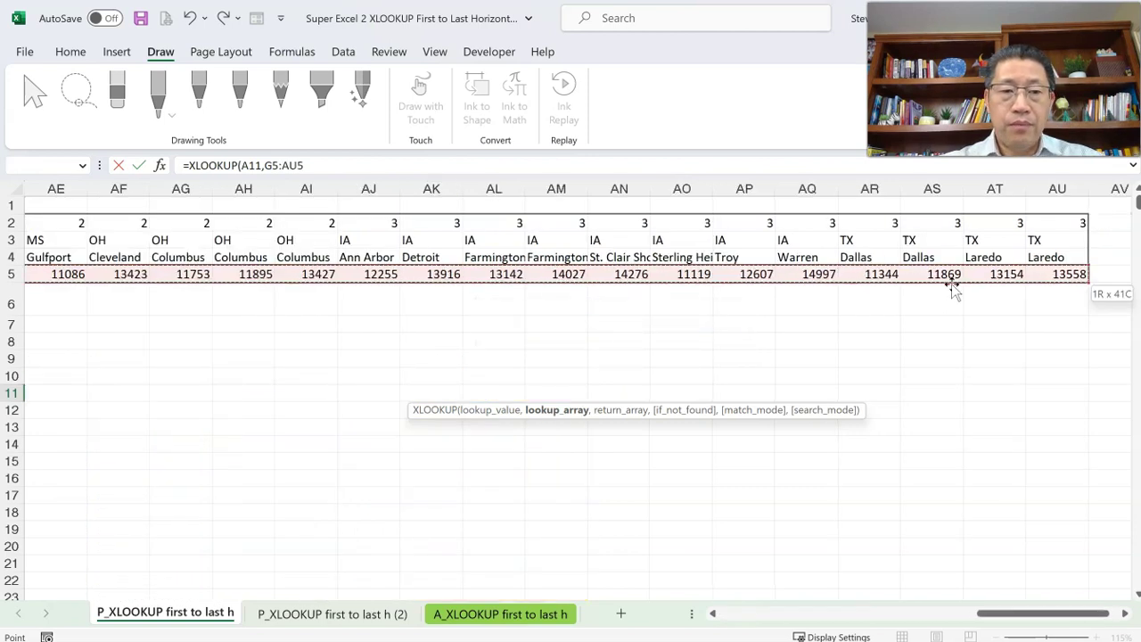
pyautogui.write(',')
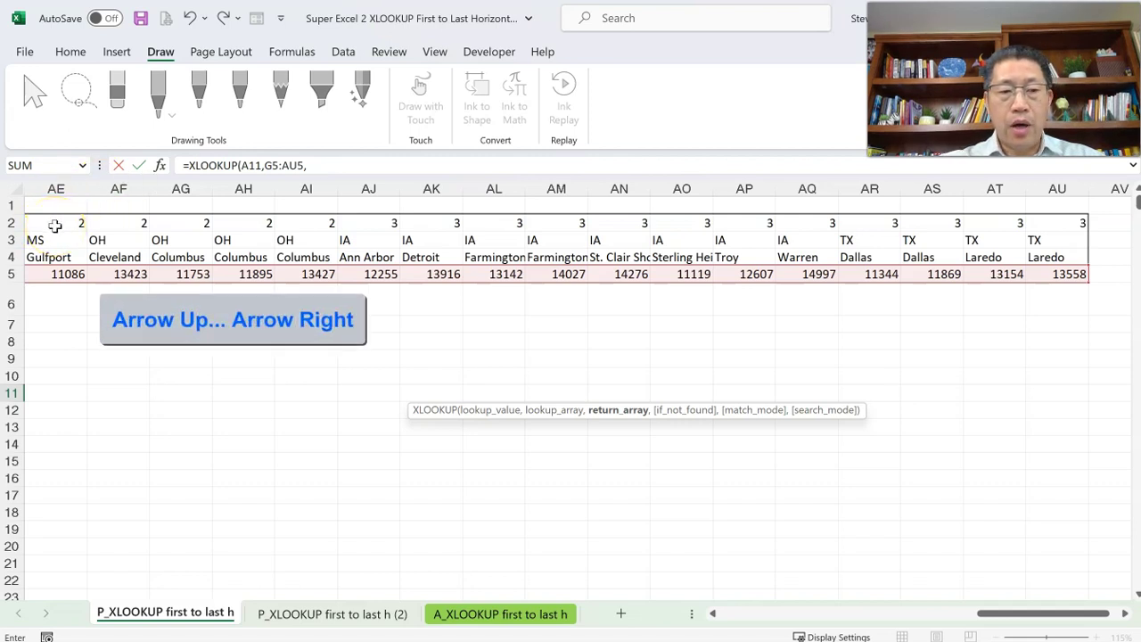
# - Set the region number row G2:AU2 as the return array, then close and enter the XLOOKUP formula in F11
pyautogui.press('Up')
pyautogui.press('Up')
pyautogui.press('Up')
pyautogui.press('Up')
pyautogui.press('Up')
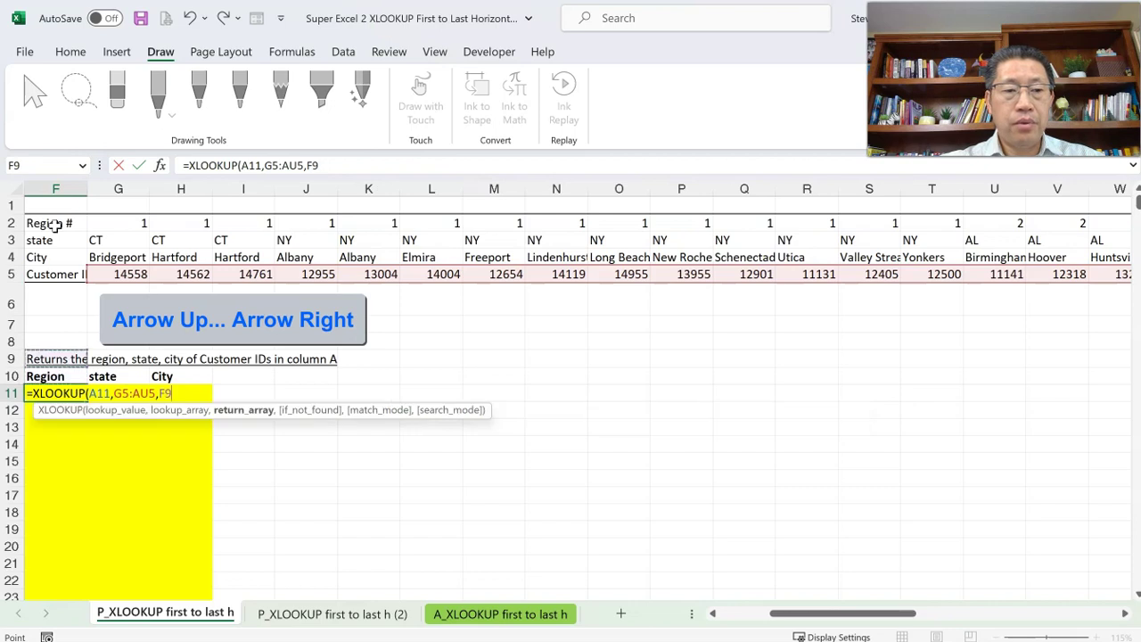
pyautogui.press('Up')
pyautogui.press('Up')
pyautogui.press('Up')
pyautogui.press('Up')
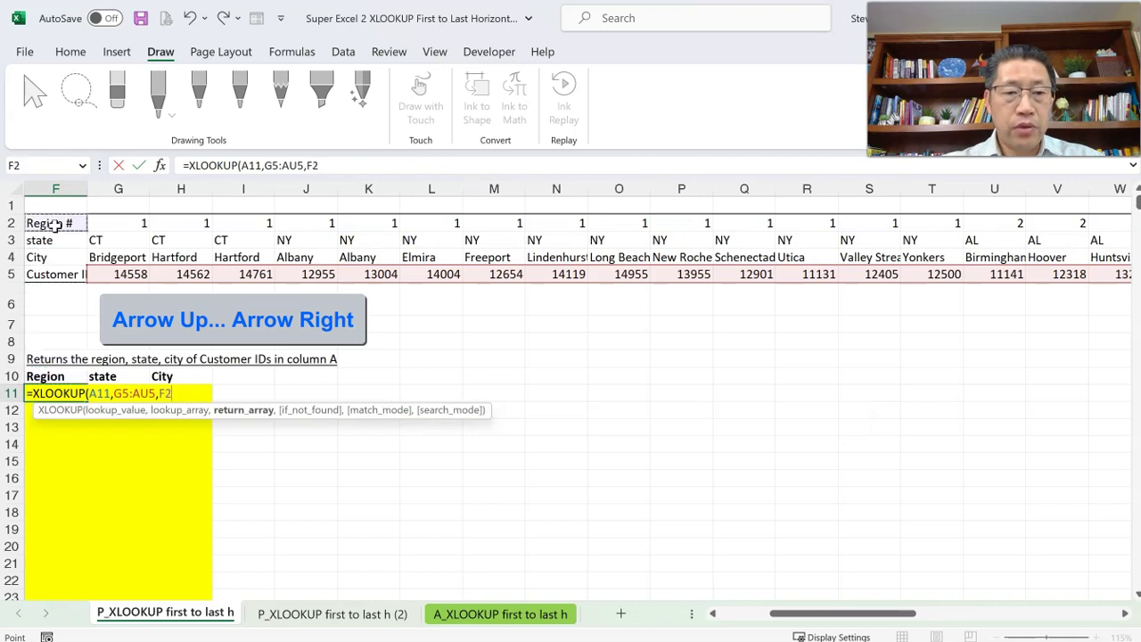
pyautogui.press('Right')
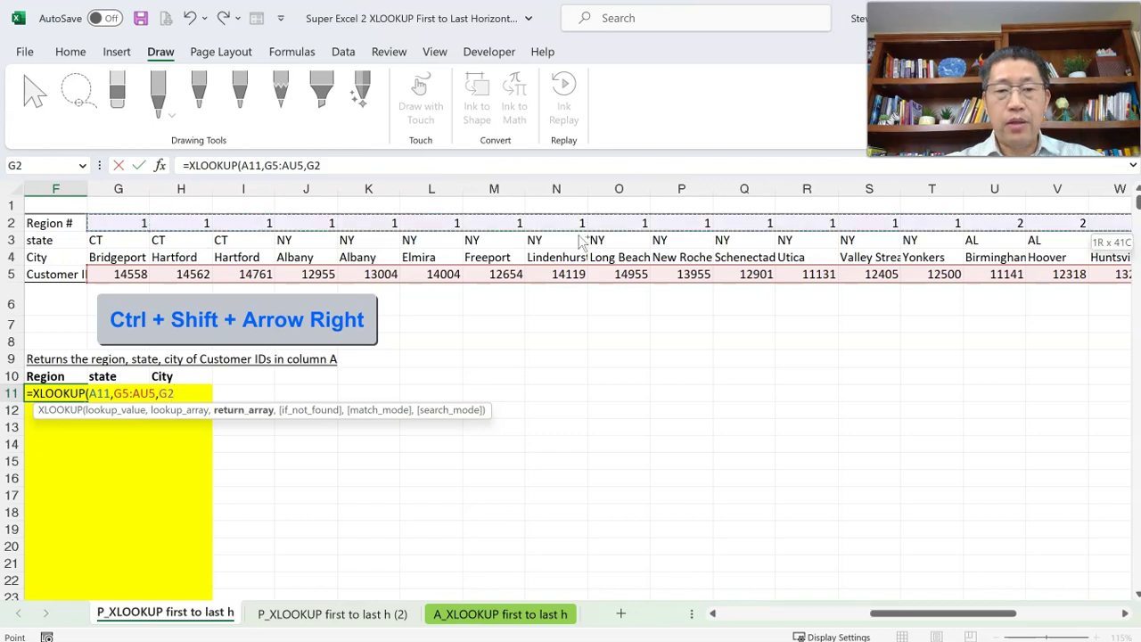
pyautogui.hotkey('ctrl', 'shift', 'Right')
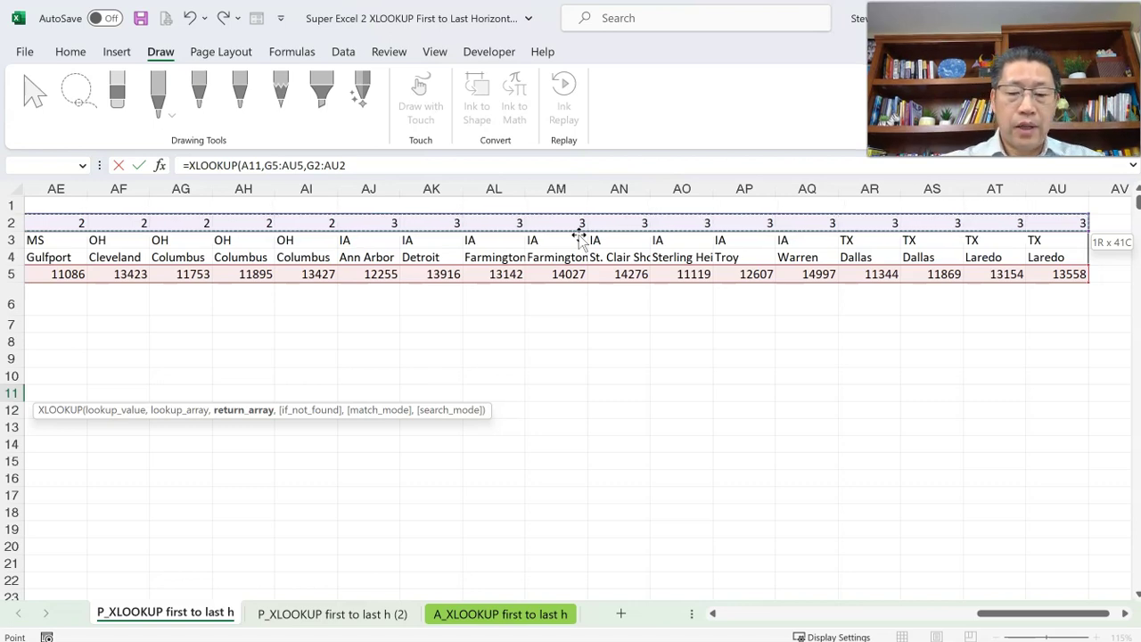
pyautogui.write(')')
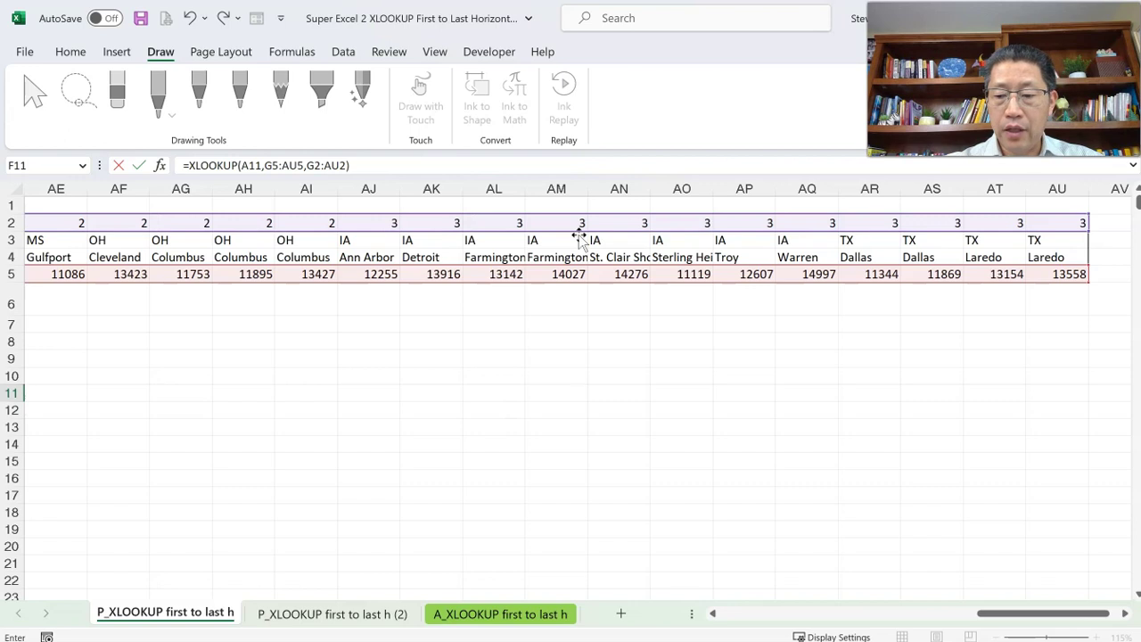
pyautogui.press('Return')
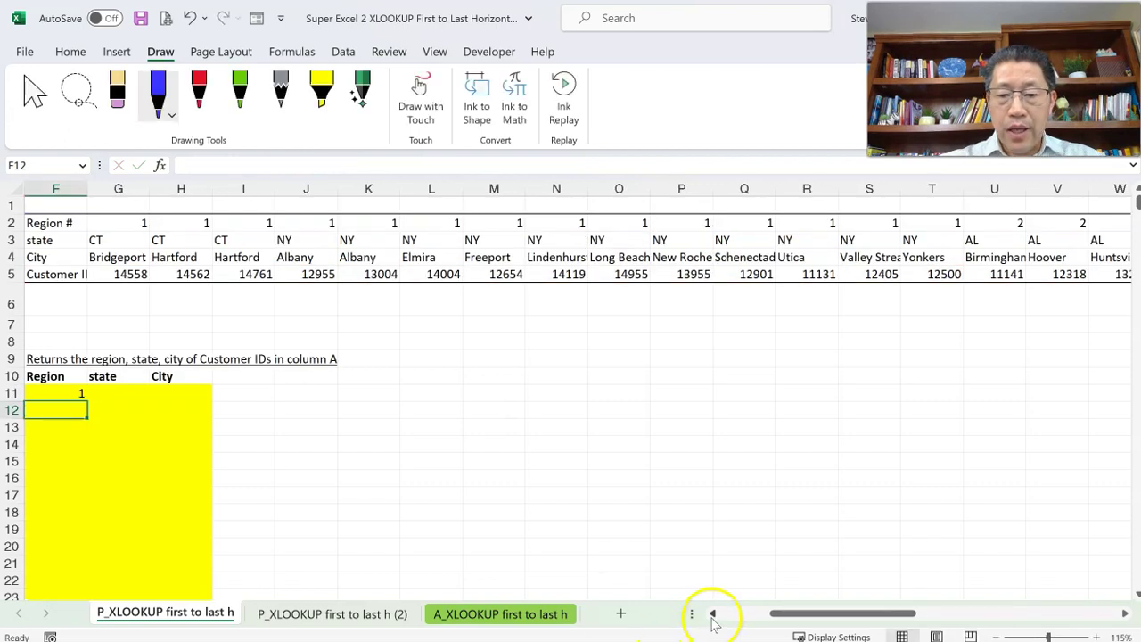
# - Change the lookup array in F11's formula to H5:AU5, leaving the return array as G2:AU2, and enter the formula
pyautogui.click(712, 614)
pyautogui.click(713, 614)
pyautogui.click(713, 615)
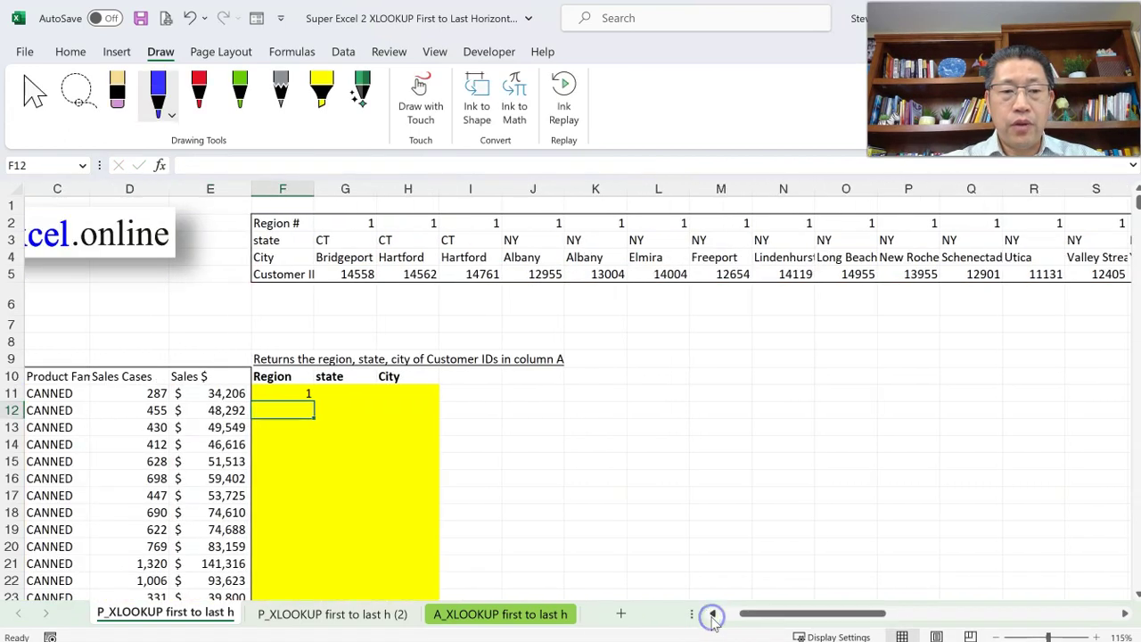
pyautogui.click(713, 614)
pyautogui.click(713, 614)
pyautogui.click(453, 394)
pyautogui.doubleClick(453, 394)
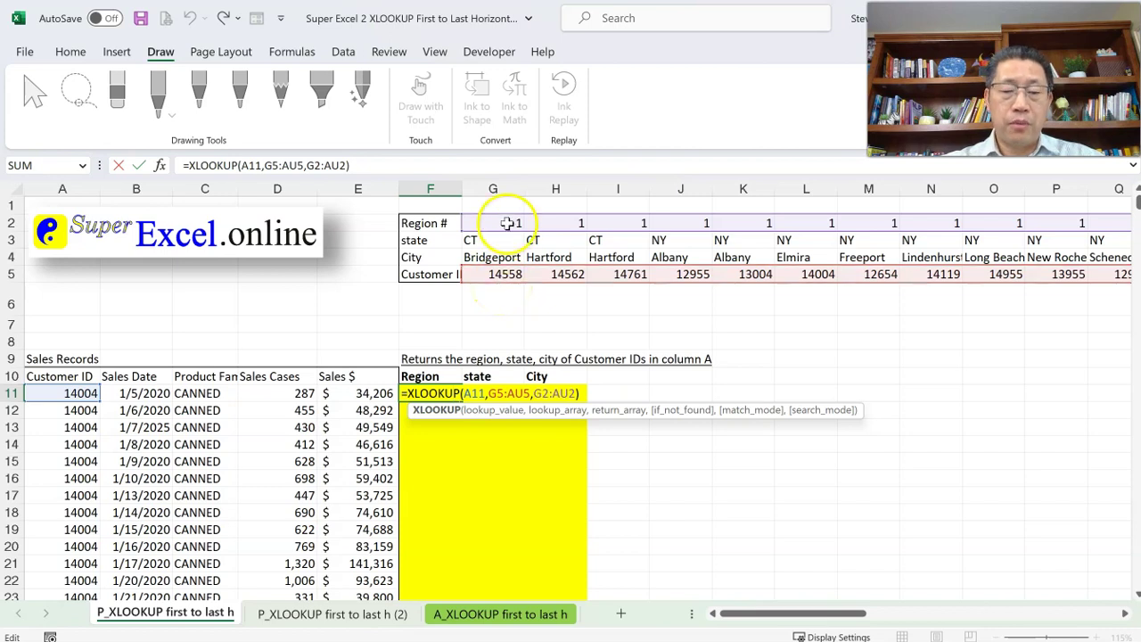
pyautogui.click(505, 393)
pyautogui.click(497, 393)
pyautogui.moveTo(497, 393); pyautogui.dragTo(491, 393)
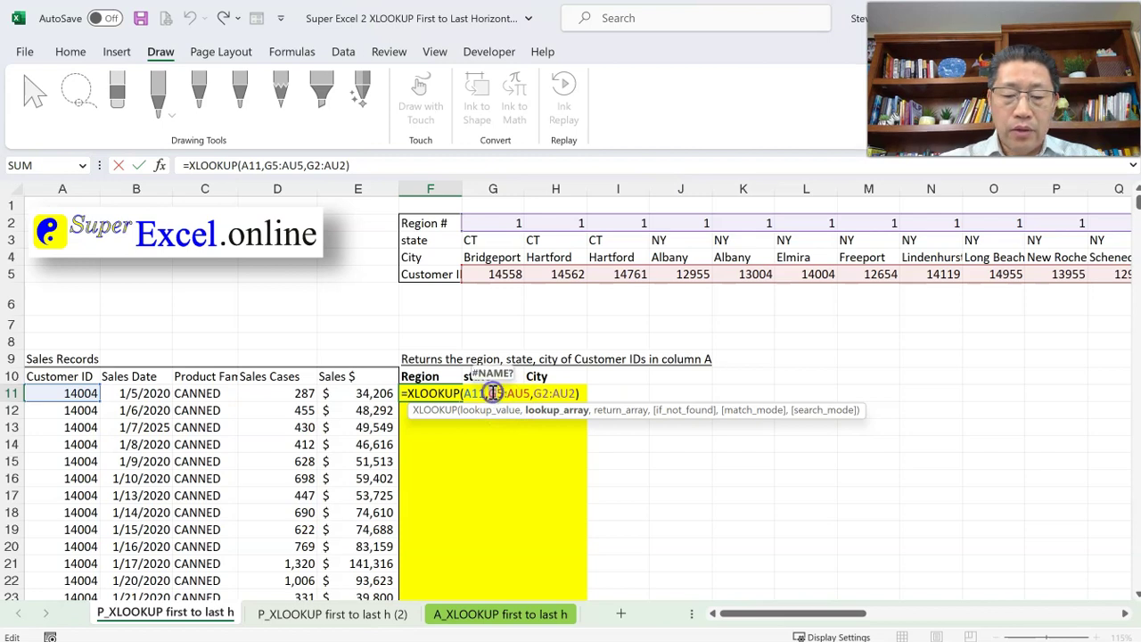
pyautogui.write('H')
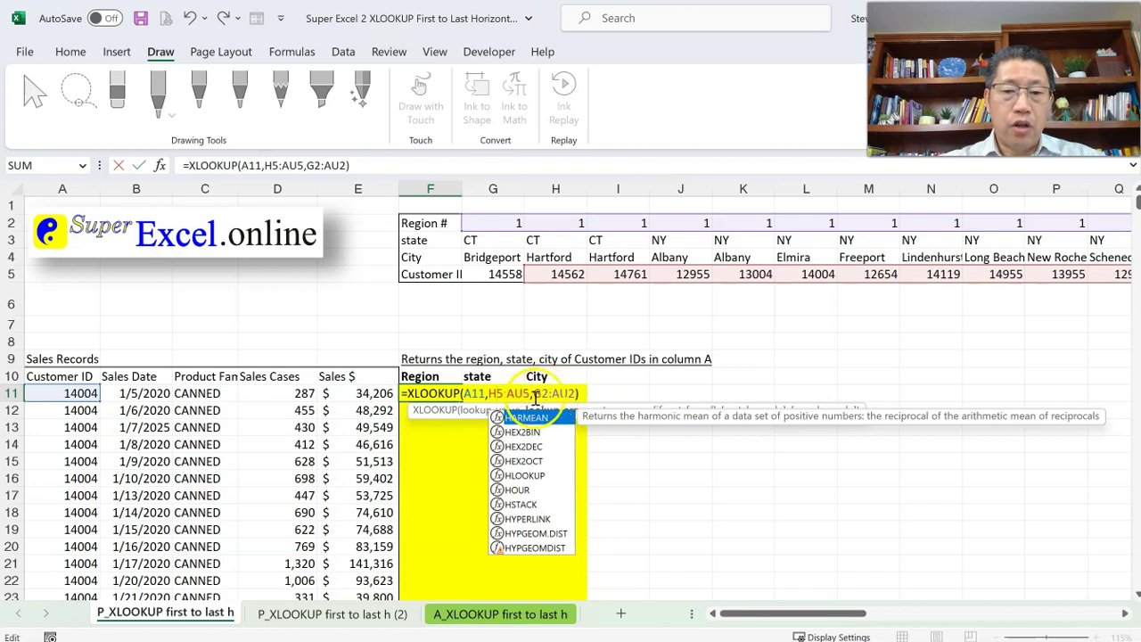
pyautogui.moveTo(535, 399); pyautogui.dragTo(557, 393)
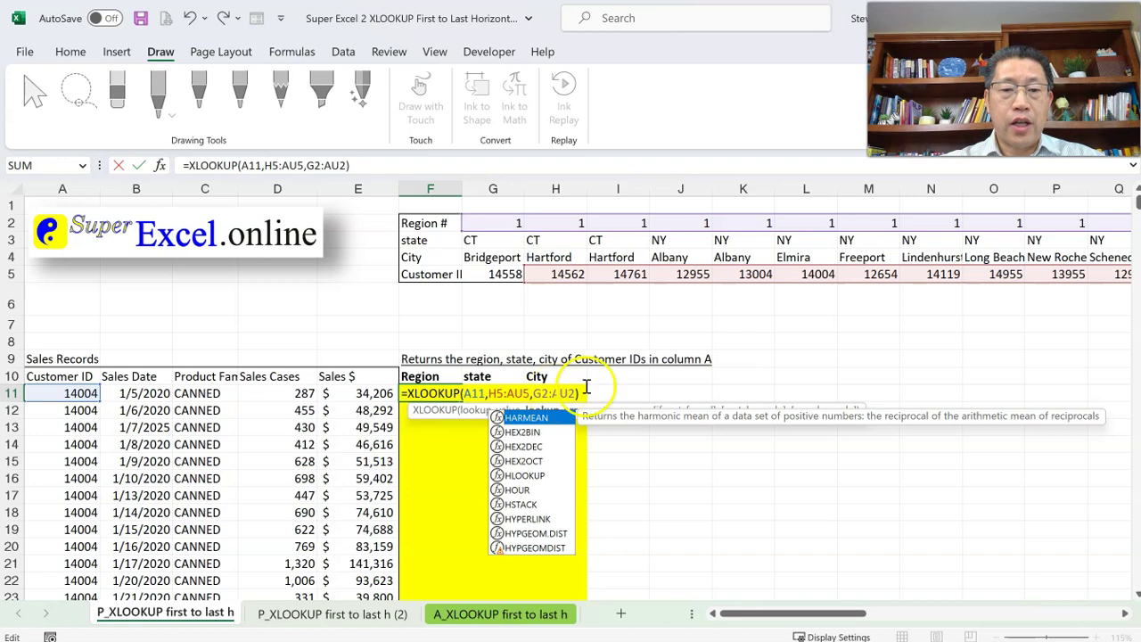
pyautogui.press('Return')
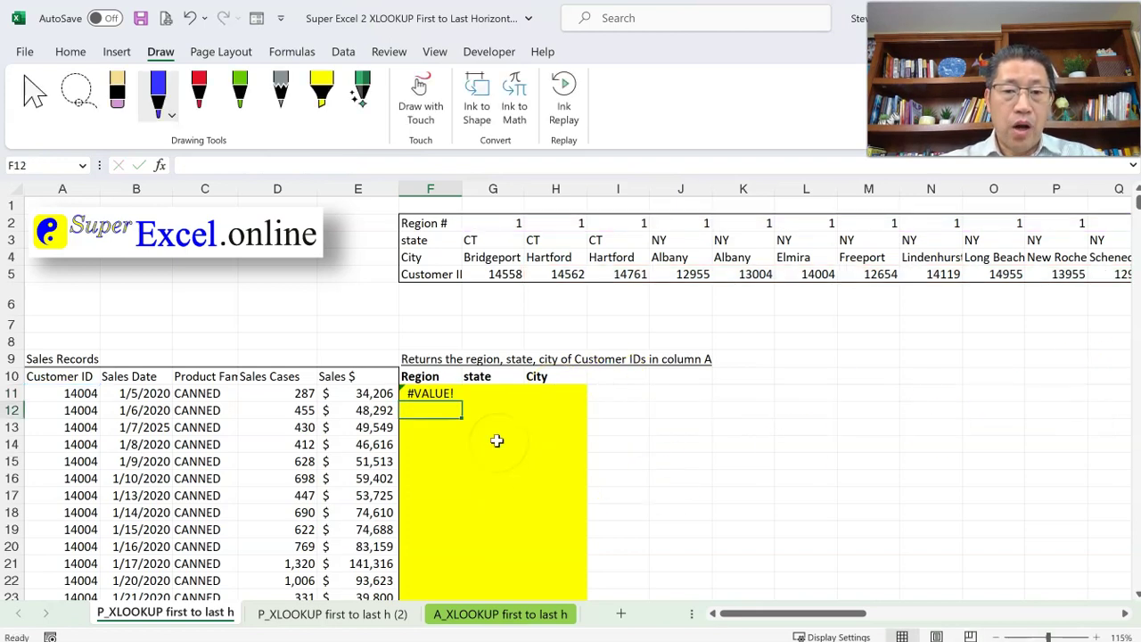
# - Restore the lookup array in F11's formula to G5:AU5 and enter the formula
pyautogui.doubleClick(430, 393)
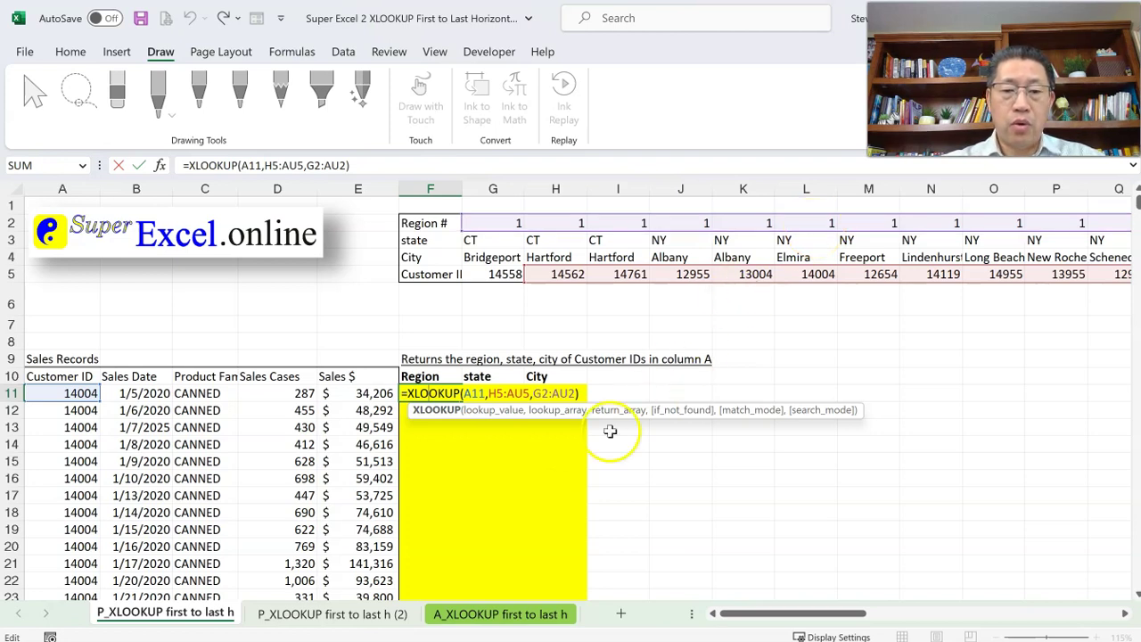
pyautogui.click(490, 394)
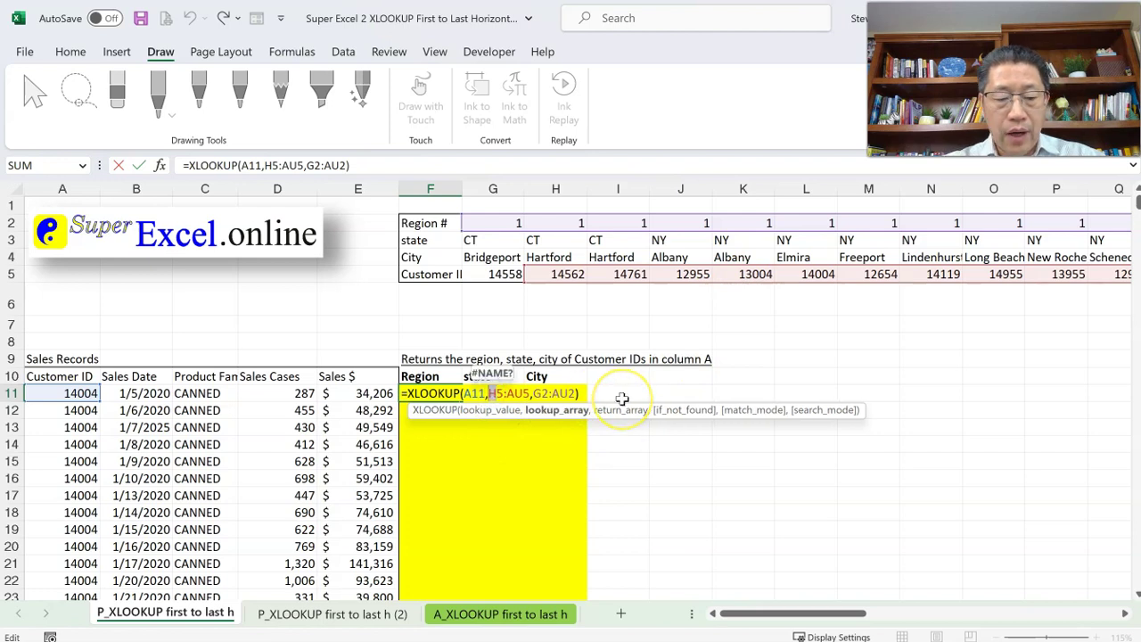
pyautogui.write('g')
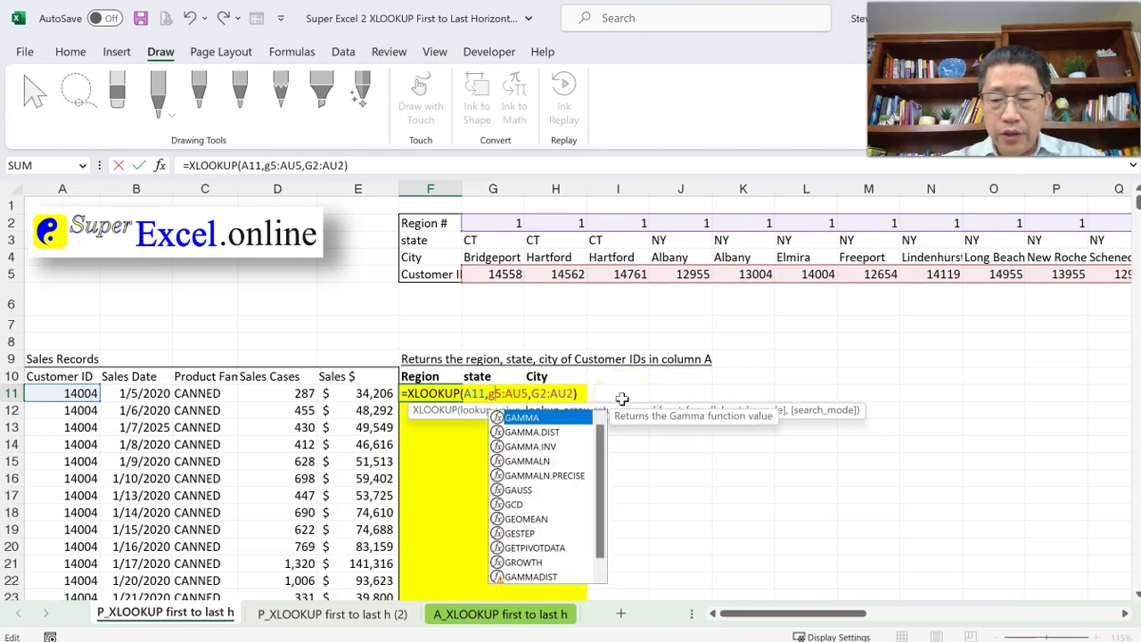
pyautogui.press('Return')
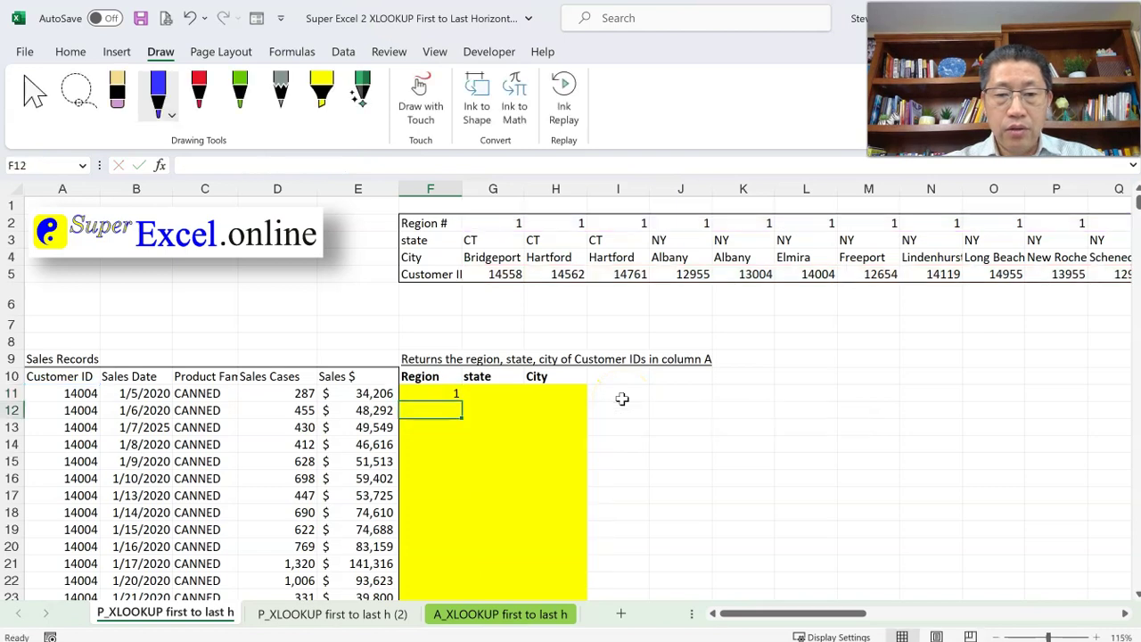
# - Reopen F11's formula and lock only the column of the lookup value, making it $A11
pyautogui.doubleClick(442, 394)
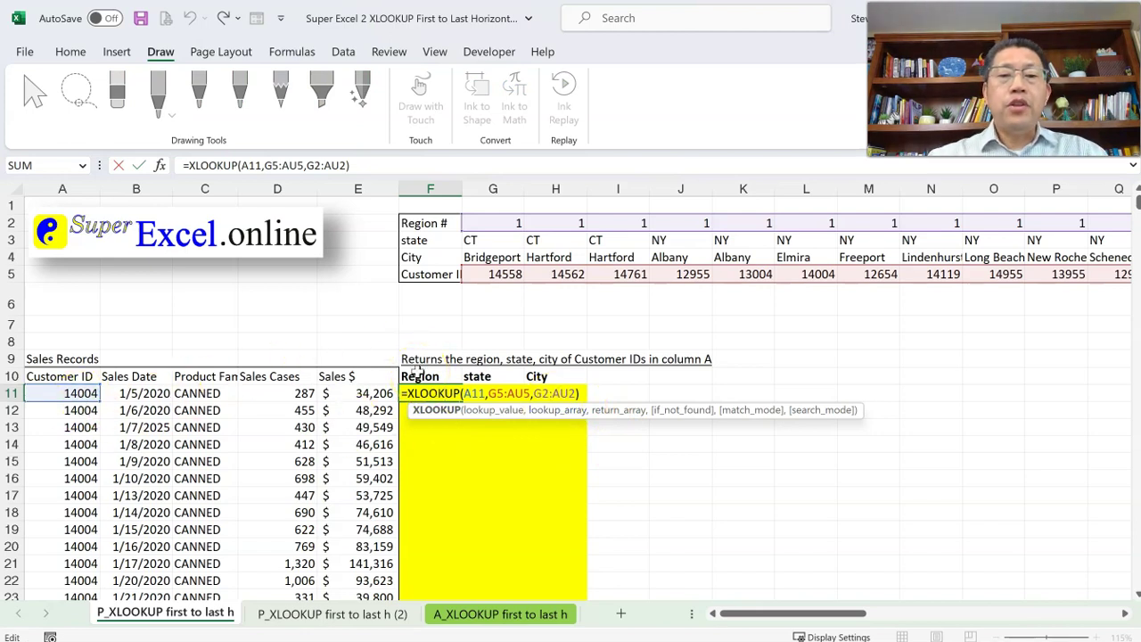
pyautogui.click(440, 394)
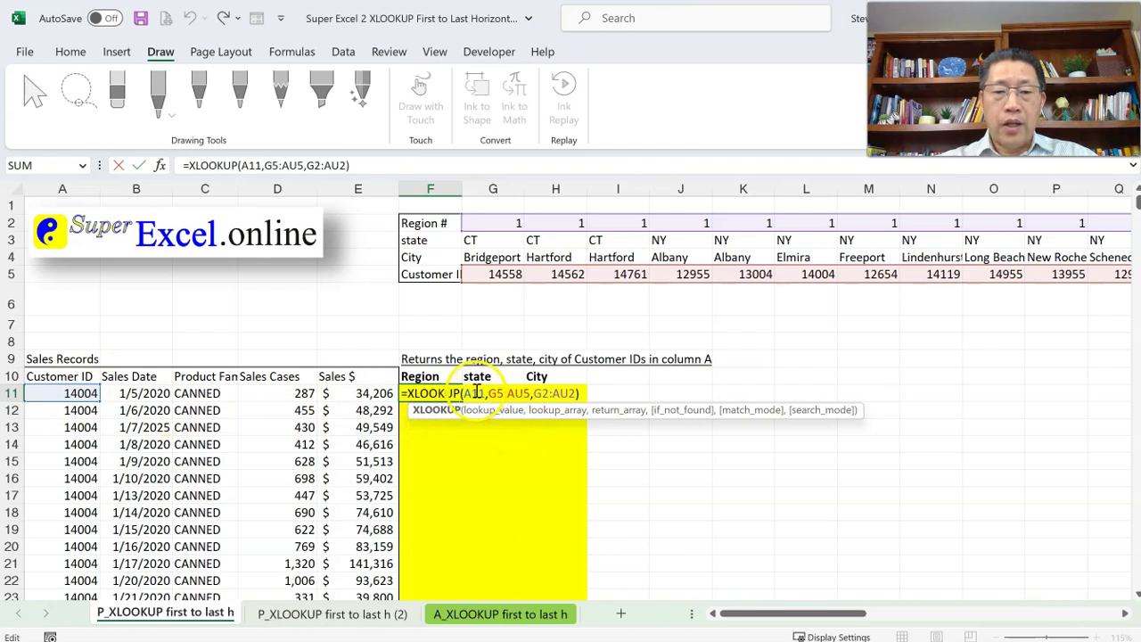
pyautogui.click(477, 393)
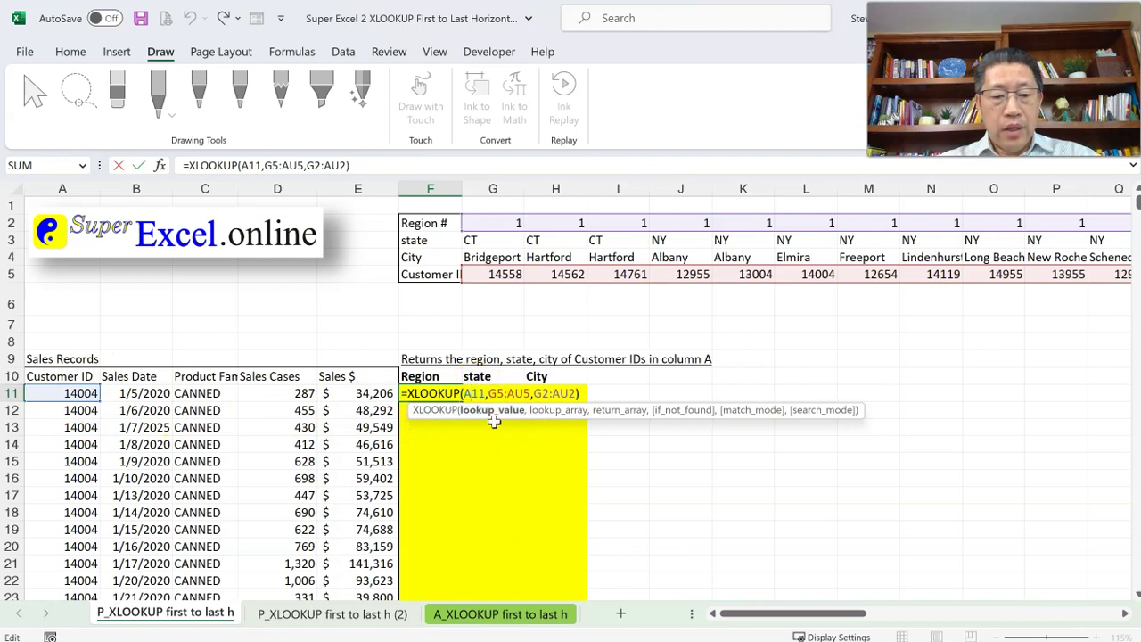
pyautogui.press('F4')
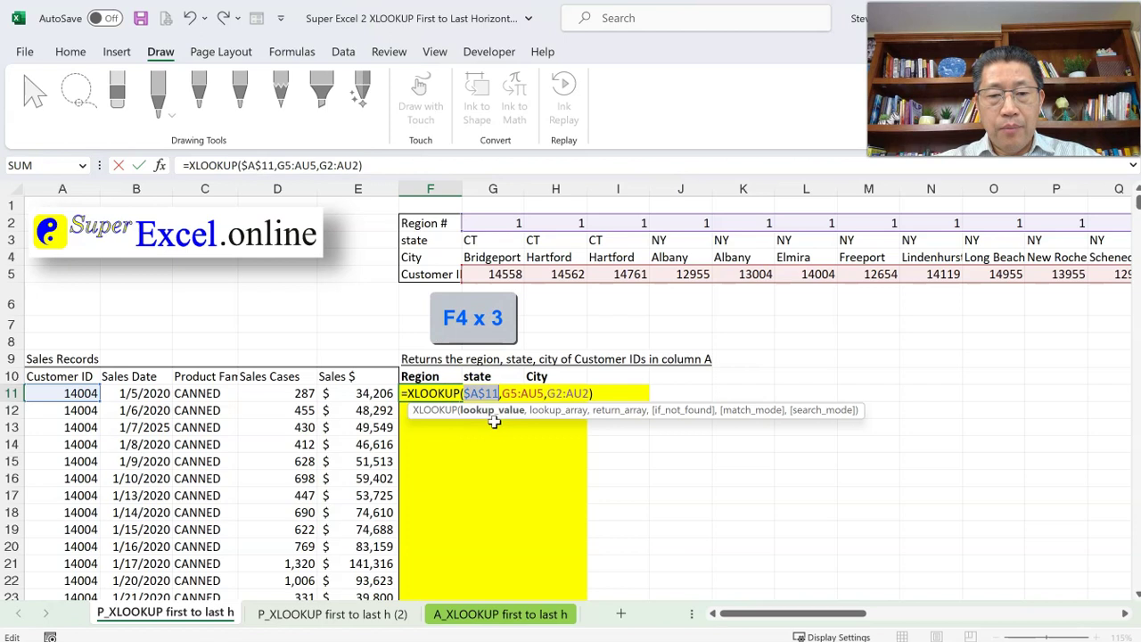
pyautogui.press('F4')
pyautogui.press('F4')
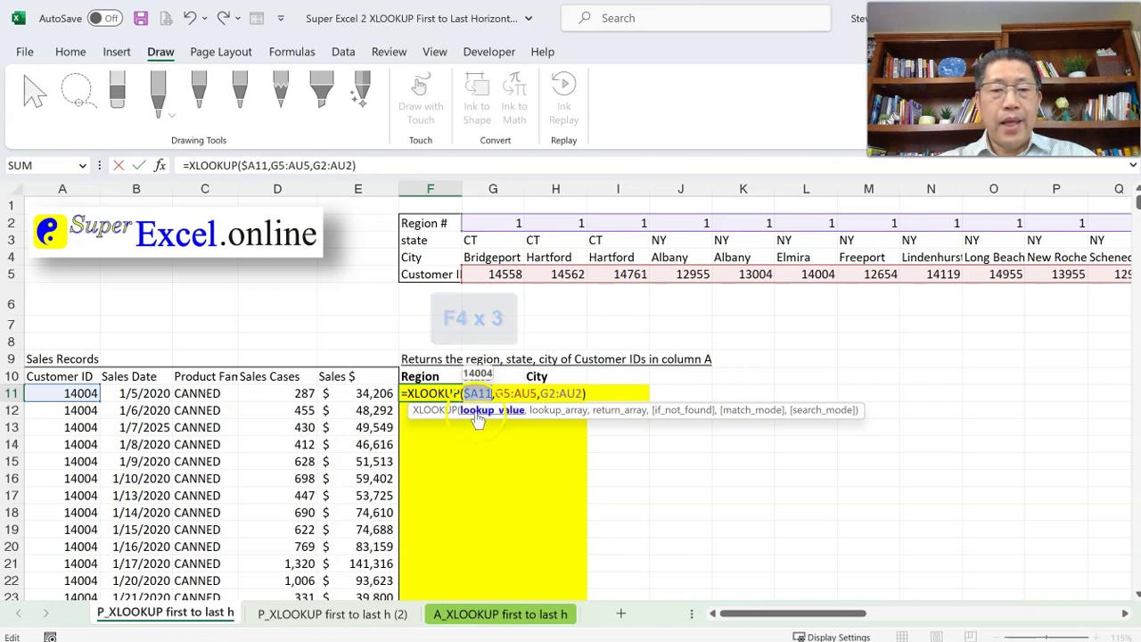
# - Make the lookup array in F11's formula fully absolute as $G$5:$AU$5
pyautogui.click(482, 400)
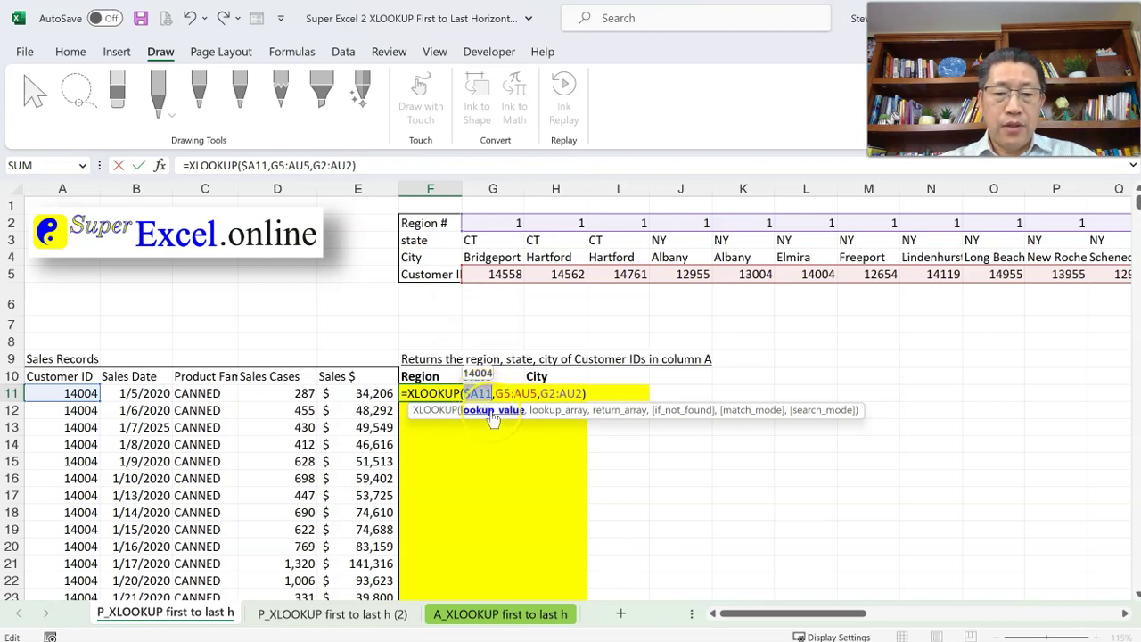
pyautogui.click(507, 394)
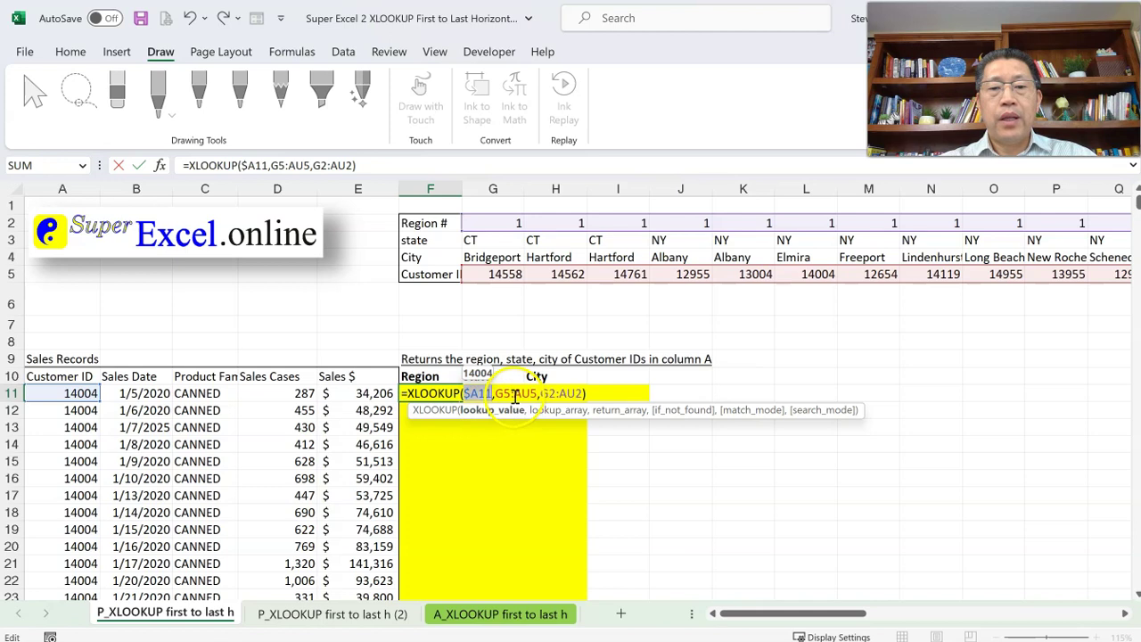
pyautogui.moveTo(510, 393); pyautogui.dragTo(521, 393)
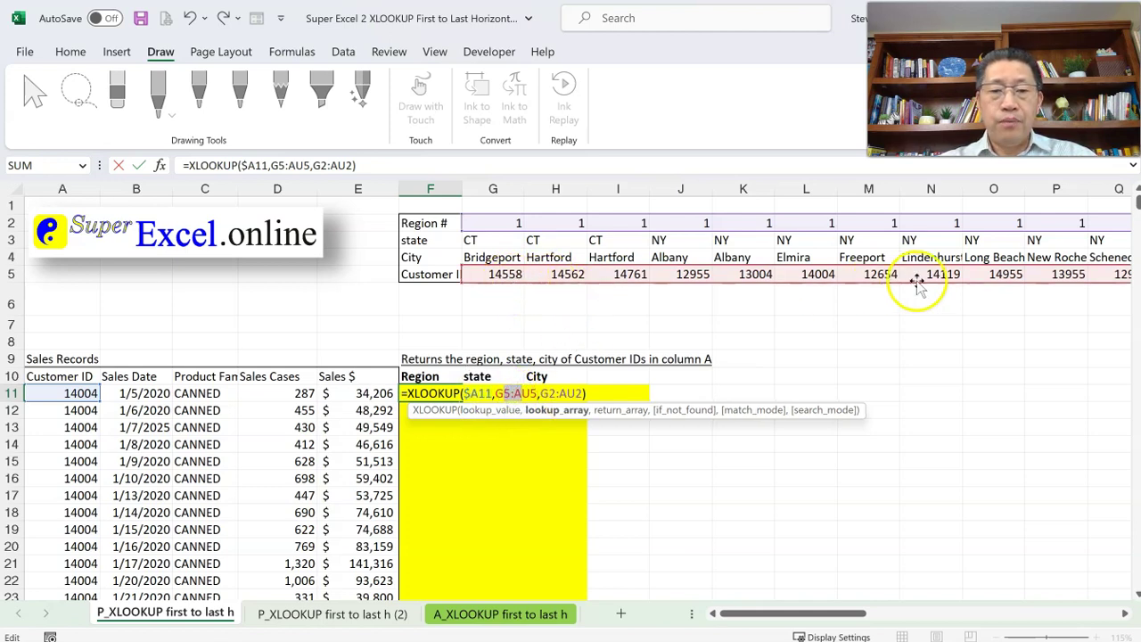
pyautogui.click(506, 280)
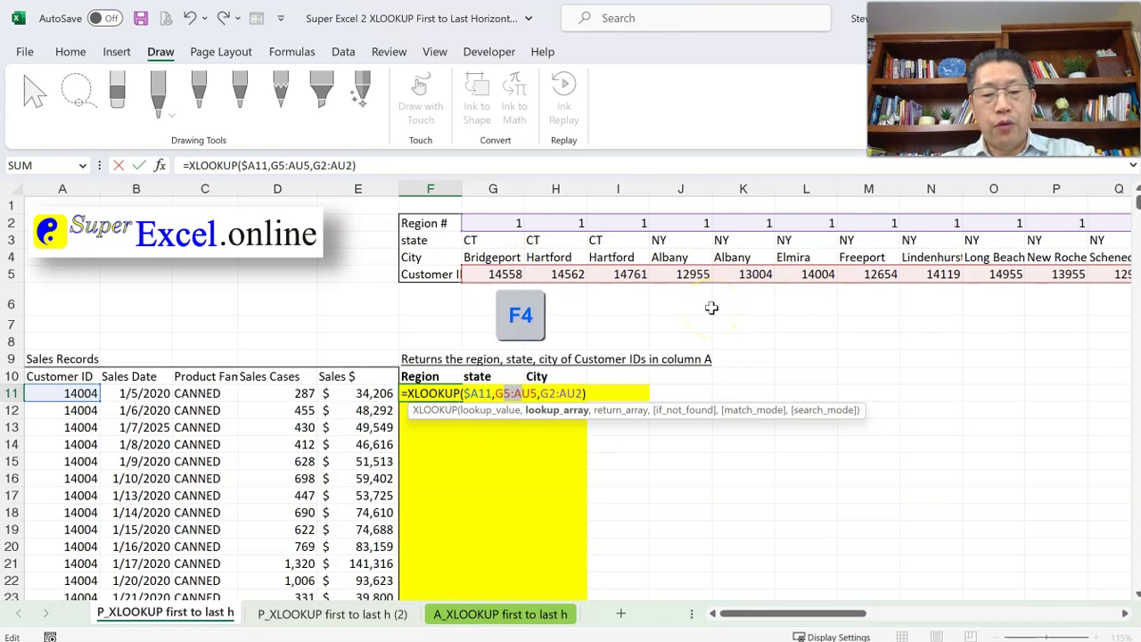
pyautogui.press('F4')
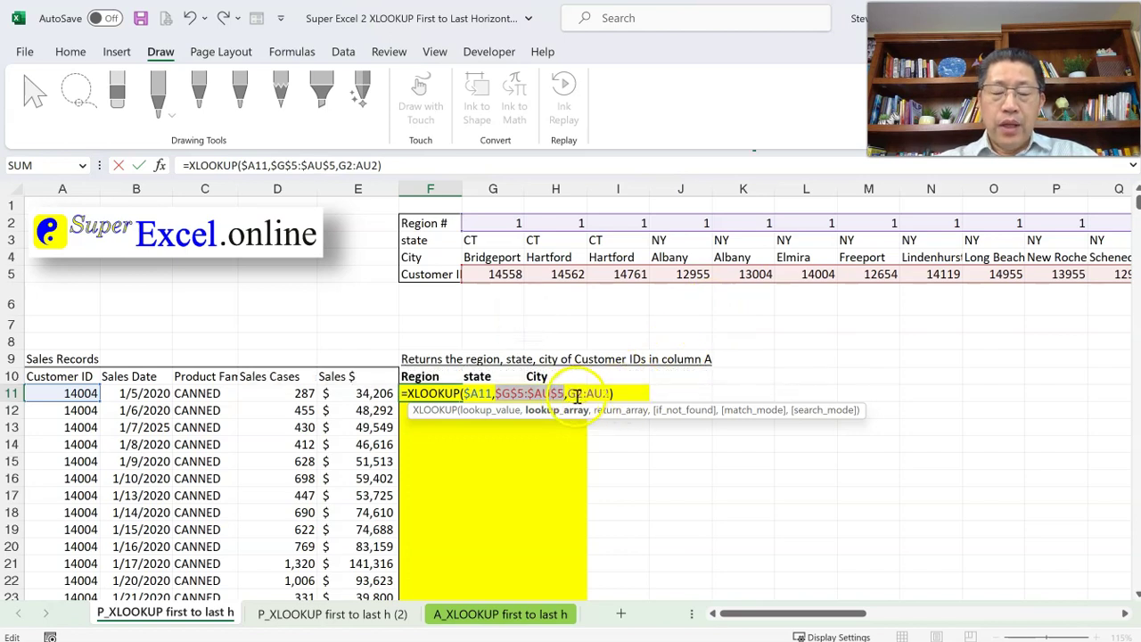
# - Make the return array in F11's formula fully absolute as $G$2:$AU$2
pyautogui.moveTo(568, 394); pyautogui.dragTo(599, 394)
pyautogui.moveTo(600, 393); pyautogui.dragTo(610, 393)
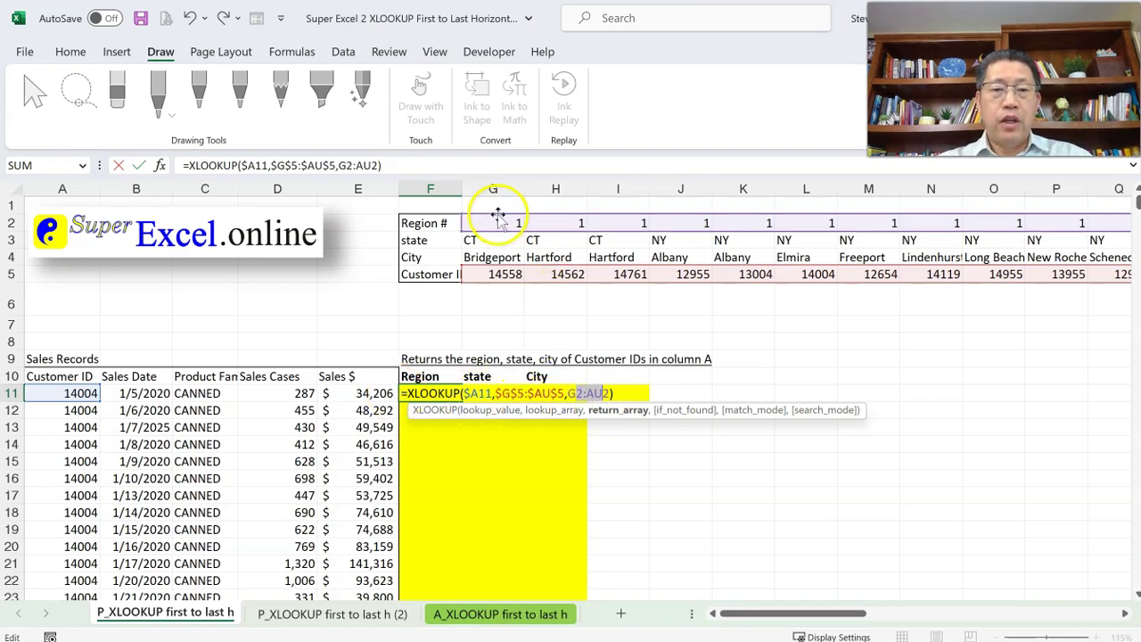
pyautogui.moveTo(497, 218)
pyautogui.mouseDown()
pyautogui.moveTo(493, 274)
pyautogui.moveTo(553, 274)
pyautogui.moveTo(496, 223)
pyautogui.mouseUp()
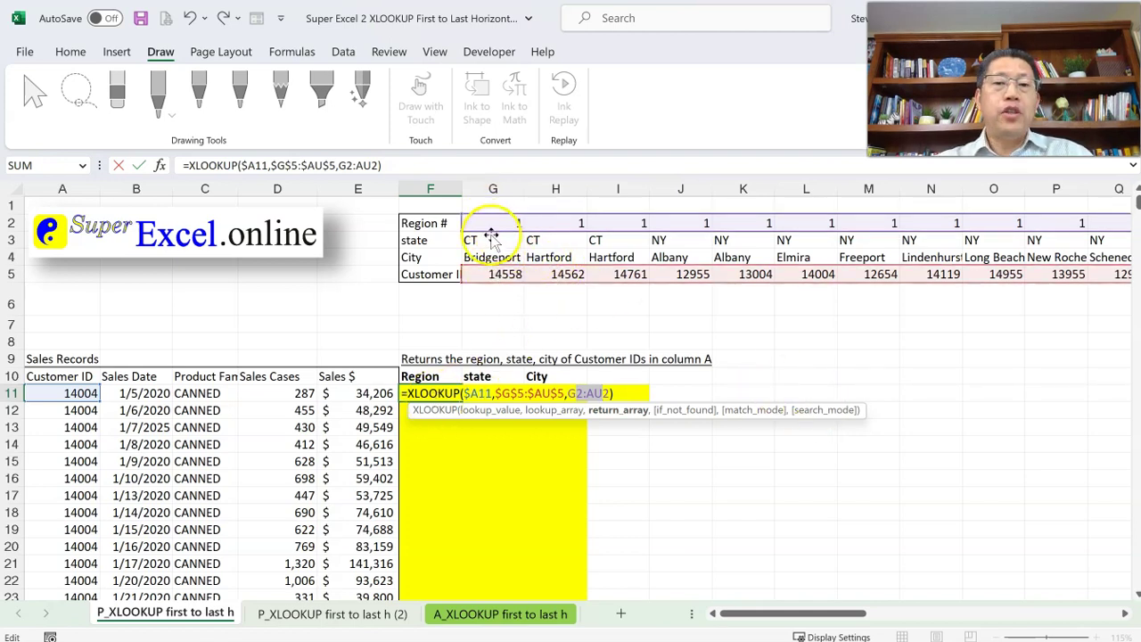
pyautogui.click(862, 234)
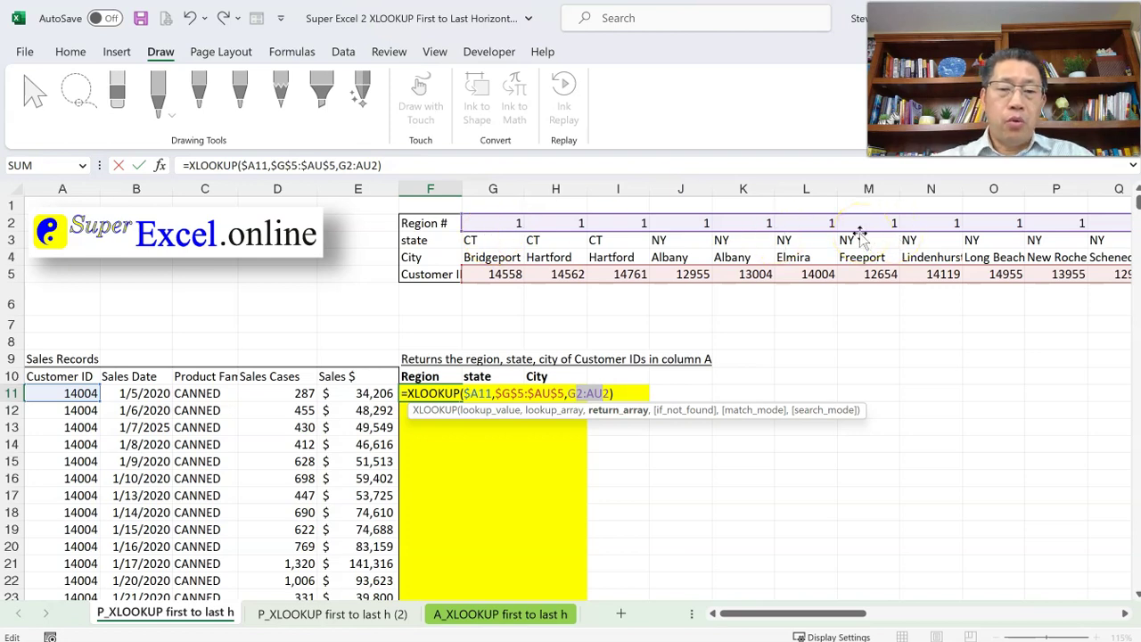
pyautogui.click(517, 382)
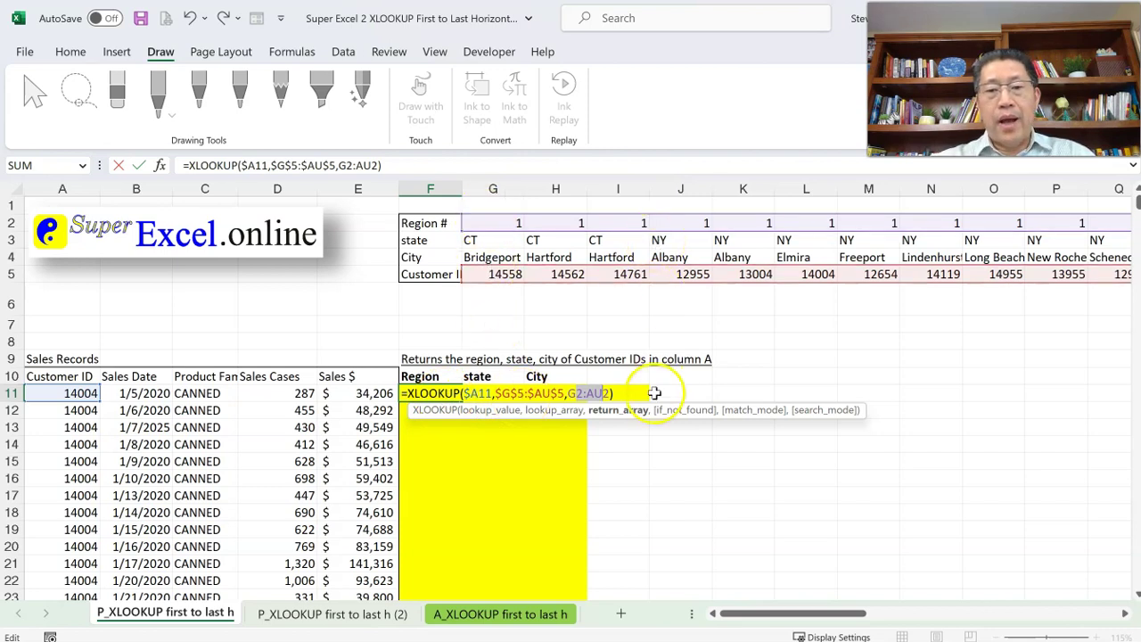
pyautogui.press('F4')
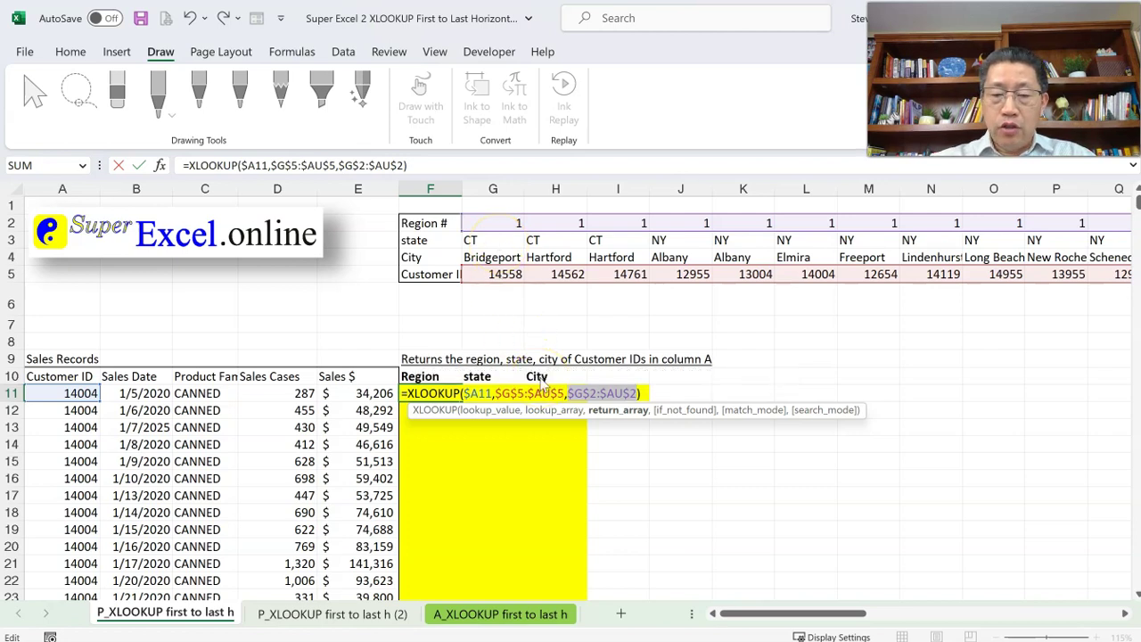
# - Enter F11's XLOOKUP formula with locked references and copy it across to G11 and H11
pyautogui.press('Return')
pyautogui.click(421, 393)
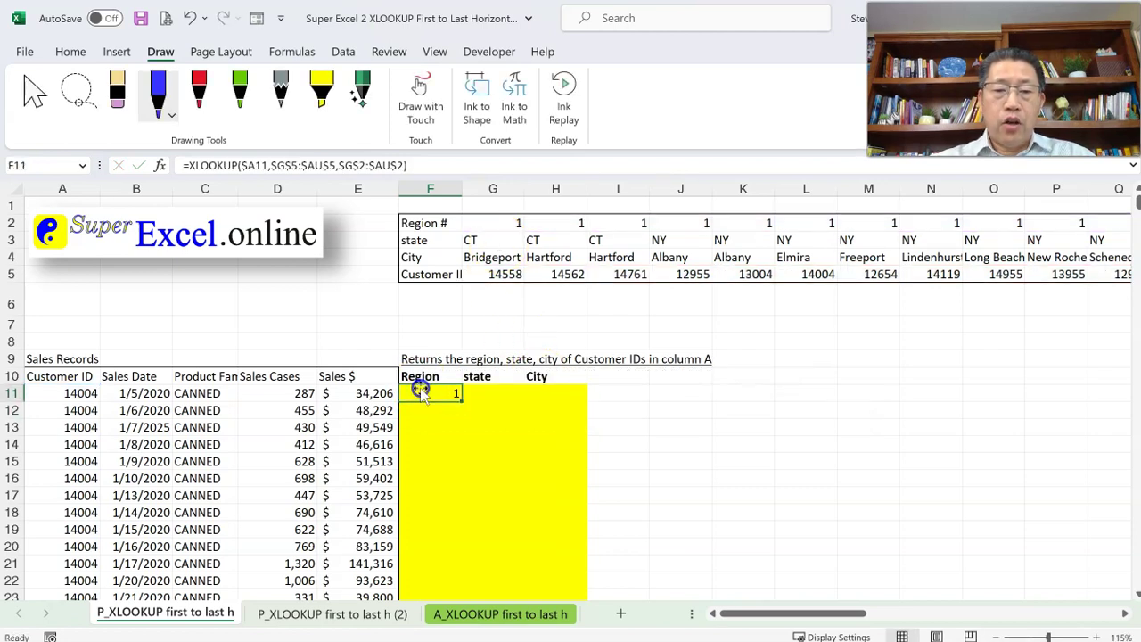
pyautogui.moveTo(464, 404); pyautogui.dragTo(570, 403)
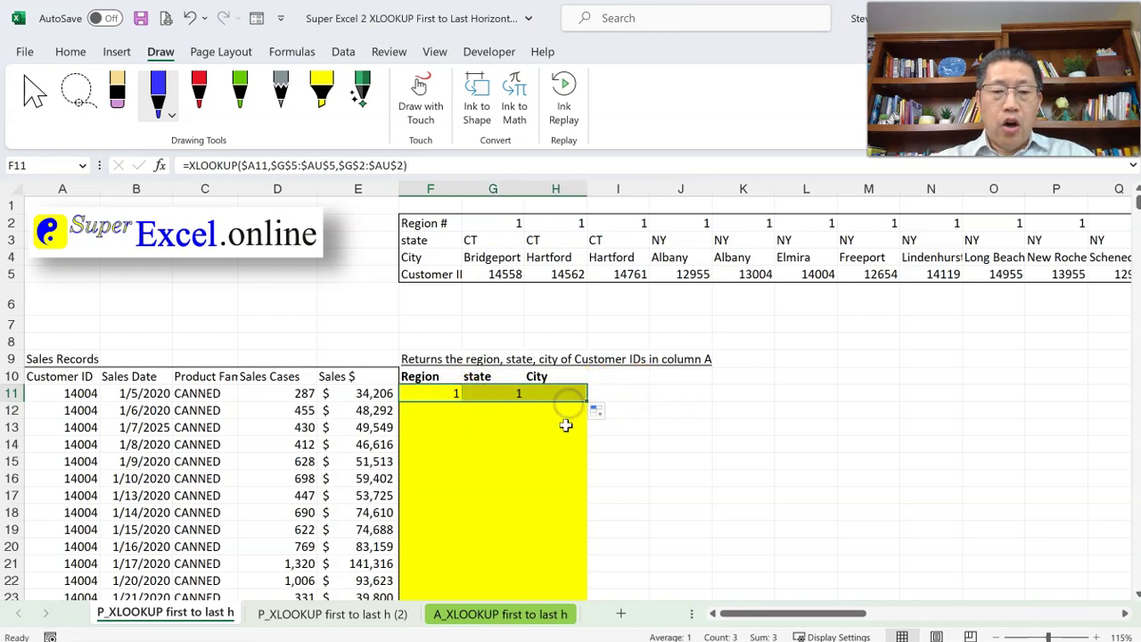
# - Change the return array in G11's state formula to the state row, $G$3:$AU$3, and enter the formula
pyautogui.doubleClick(489, 393)
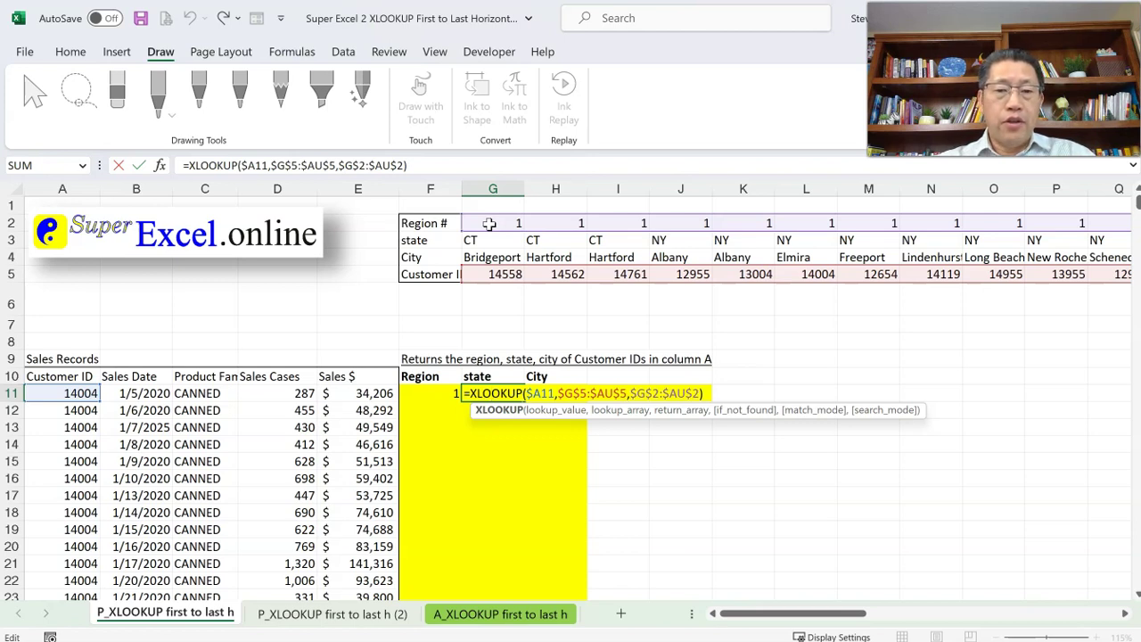
pyautogui.click(519, 224)
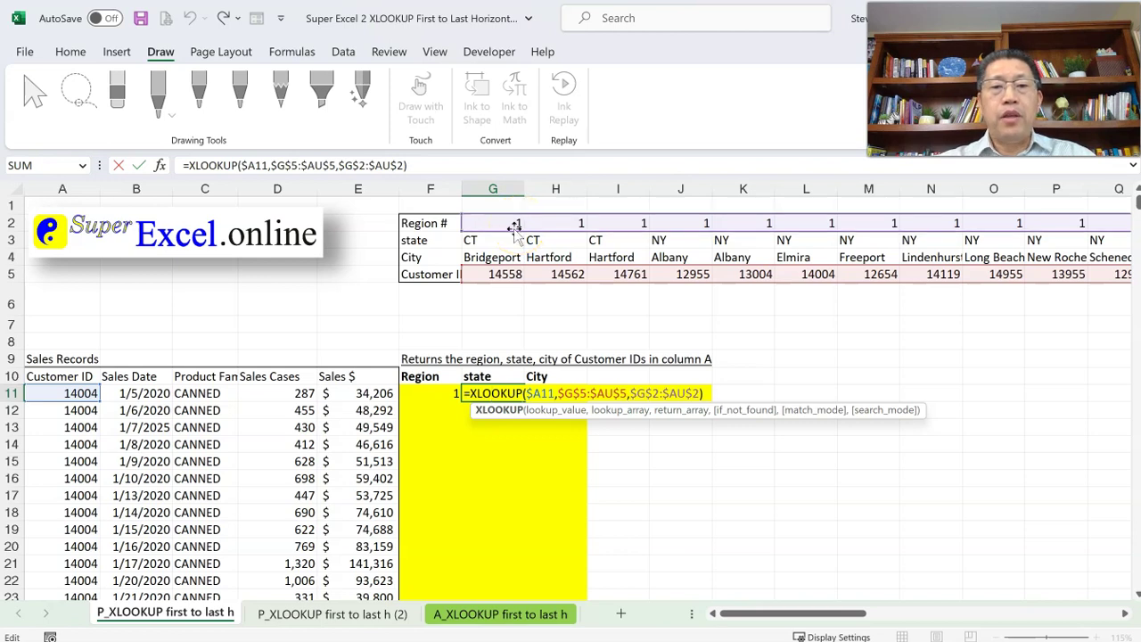
pyautogui.click(633, 256)
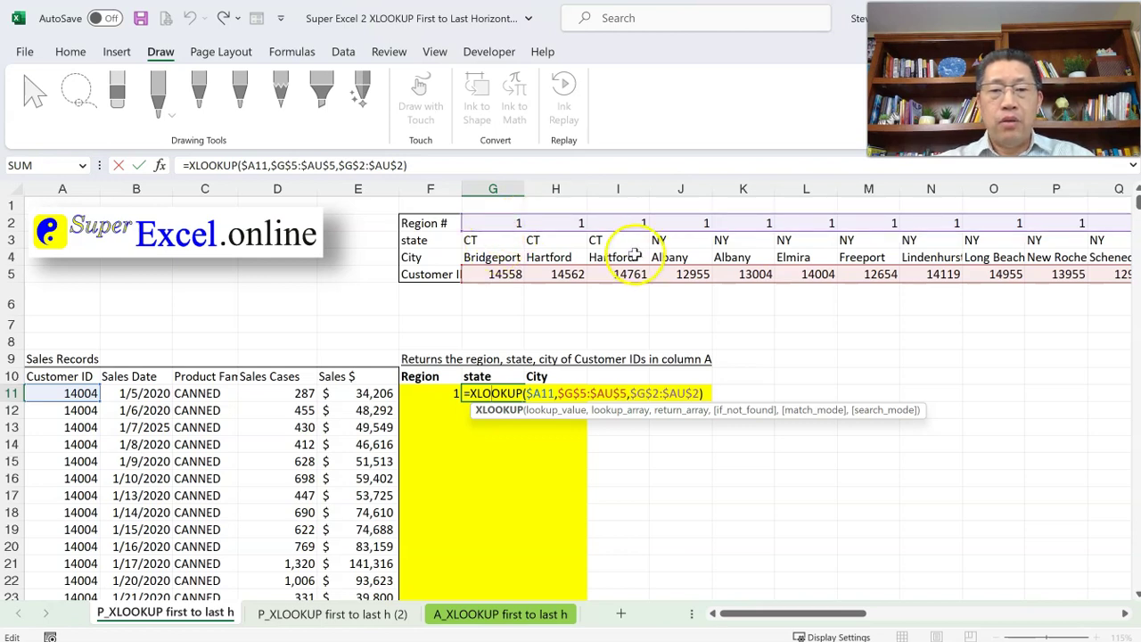
pyautogui.moveTo(571, 233); pyautogui.dragTo(574, 242)
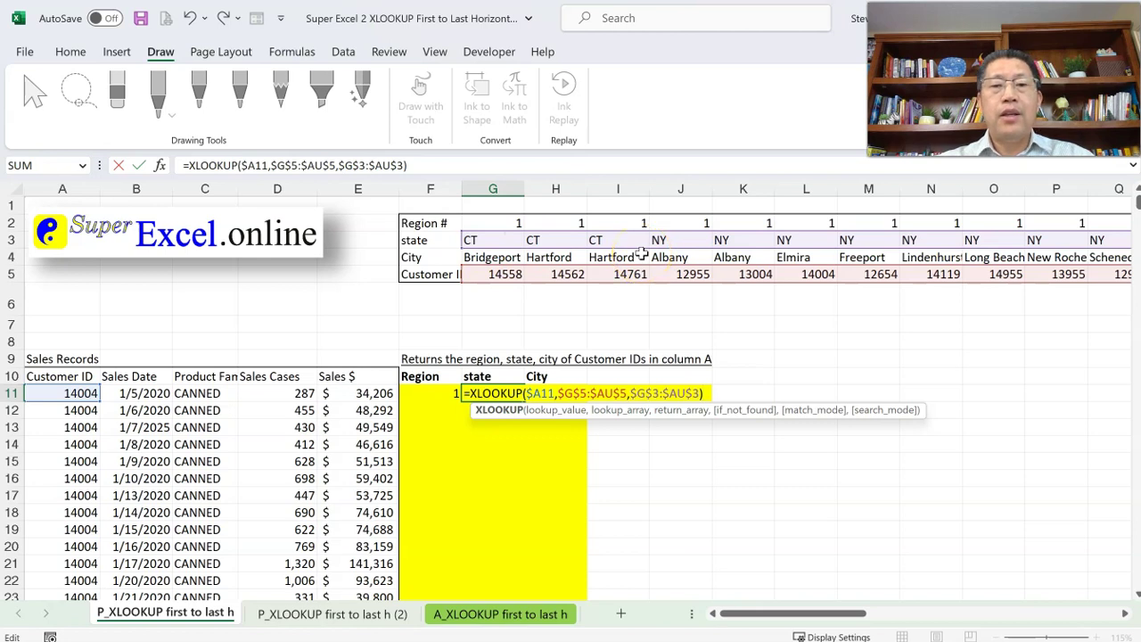
pyautogui.press('Tab')
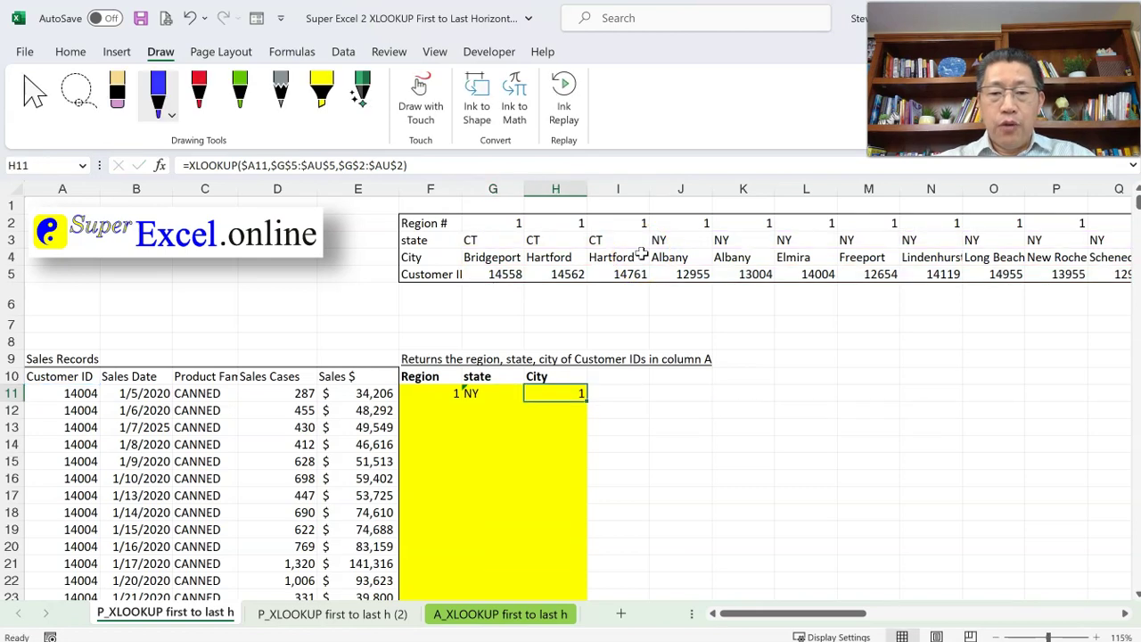
# - Change the return array in H11's city formula to the city row, $G$4:$AU$4, and enter the formula
pyautogui.hotkey('ctrl', 'c')
pyautogui.doubleClick(565, 393)
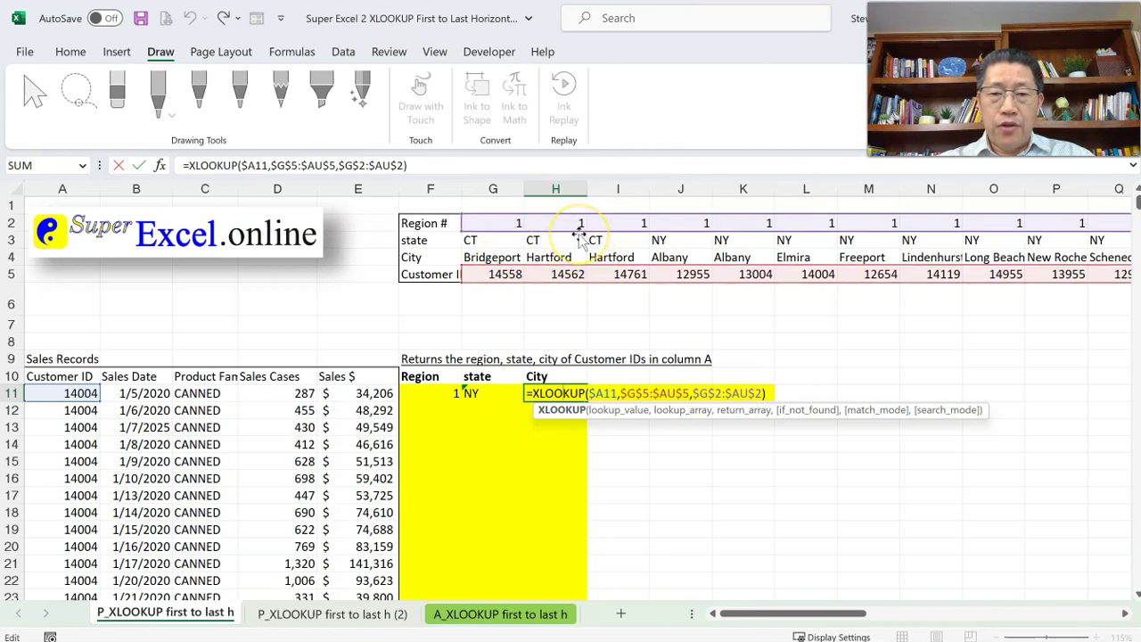
pyautogui.moveTo(579, 233); pyautogui.dragTo(578, 258)
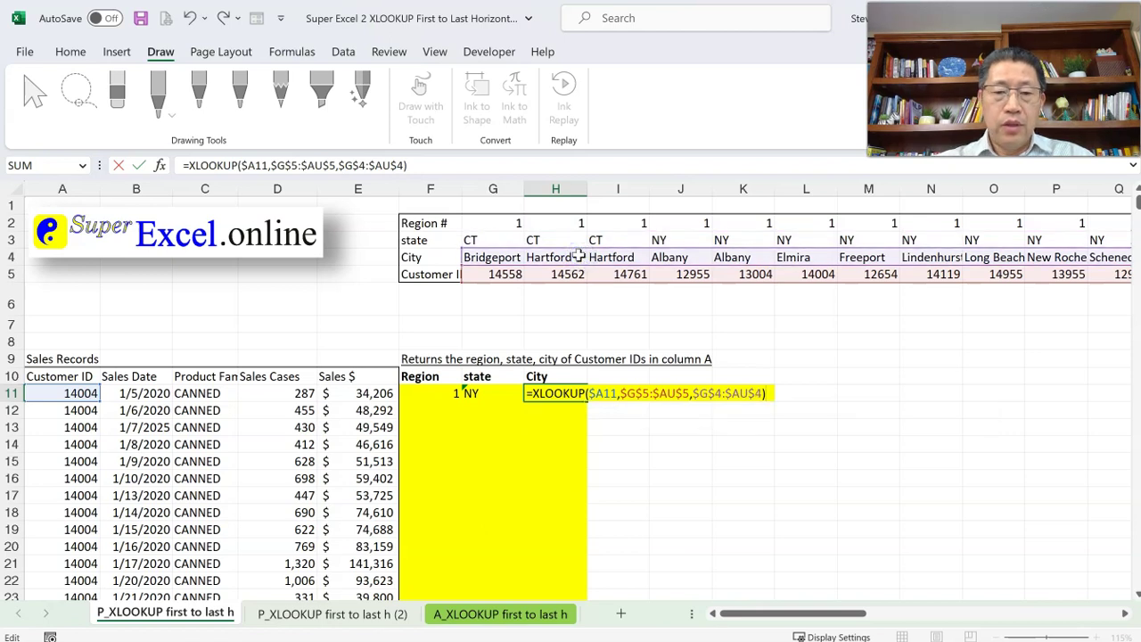
pyautogui.press('Return')
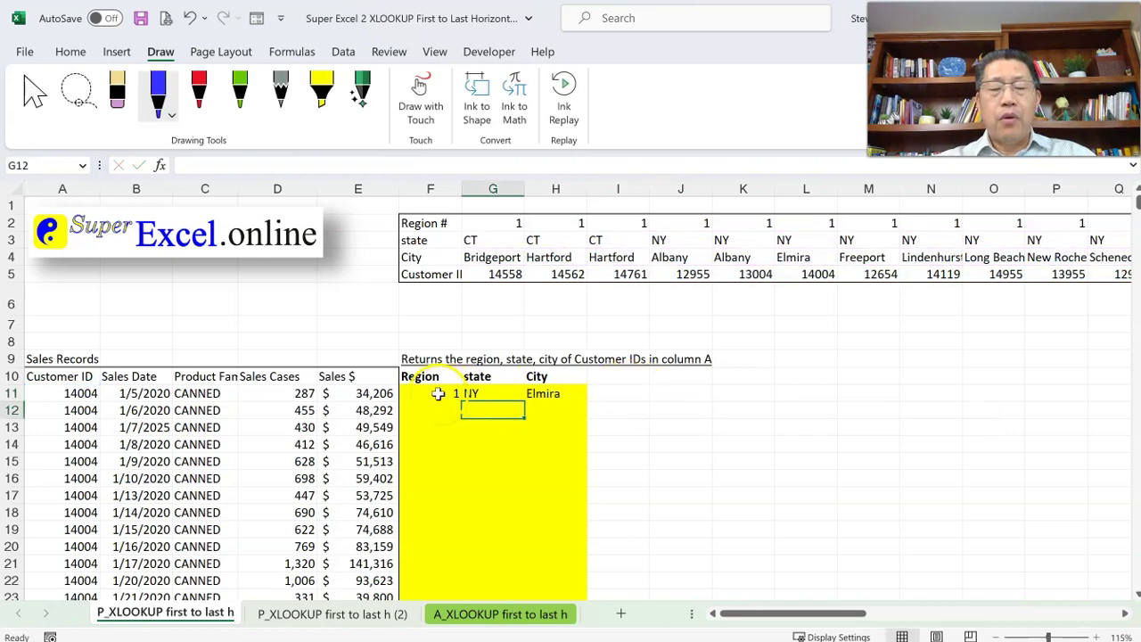
# - Fill the region, state and city formulas in F11:H11 down through all the sales records
pyautogui.moveTo(438, 393); pyautogui.dragTo(531, 393)
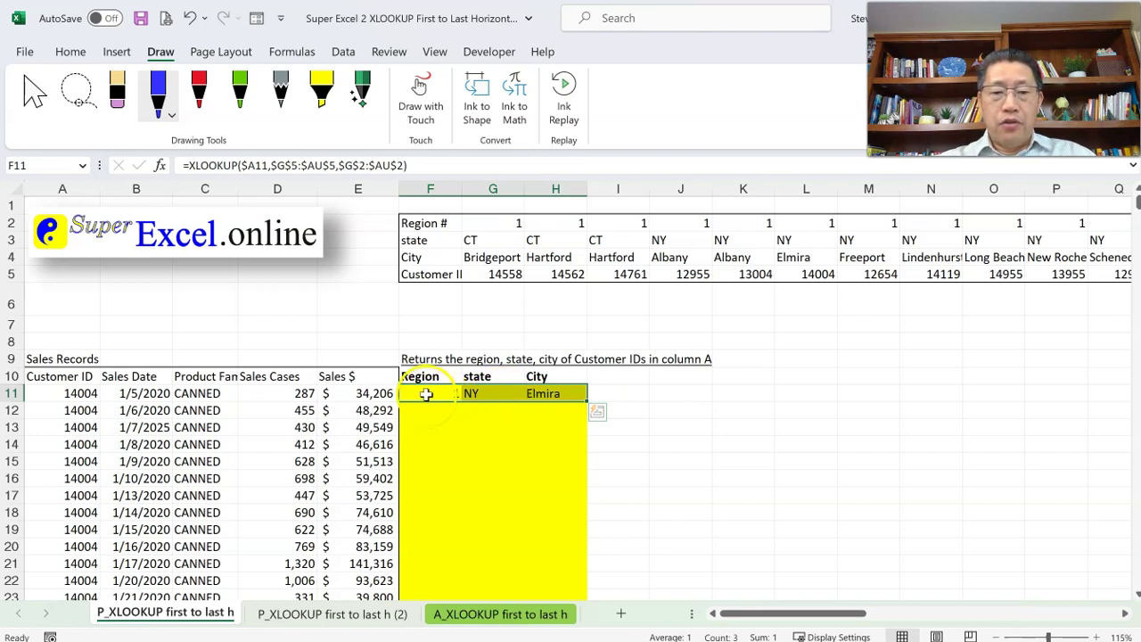
pyautogui.moveTo(427, 395); pyautogui.dragTo(533, 398)
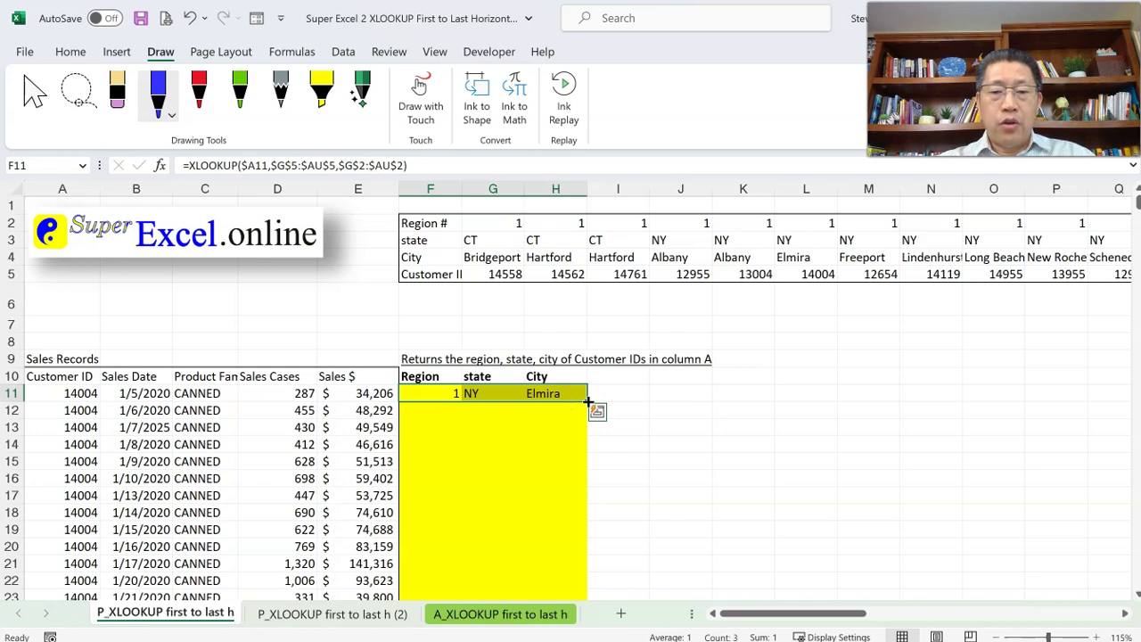
pyautogui.doubleClick(589, 402)
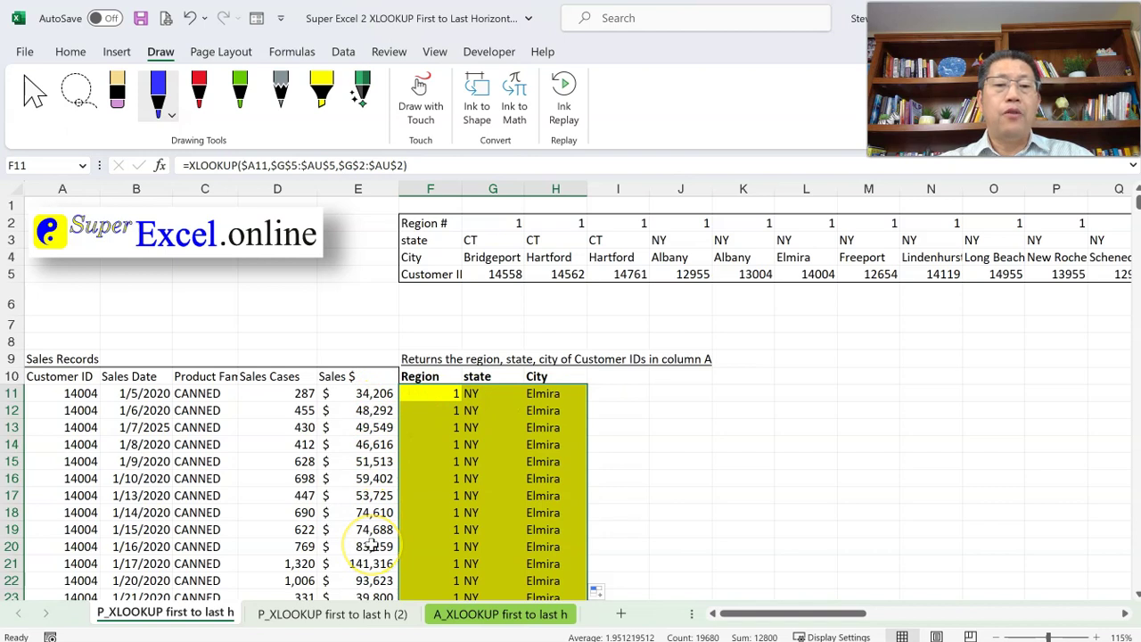
# - Check the filled formulas at the last sales record in column F and return to the top of the sheet
pyautogui.click(450, 397)
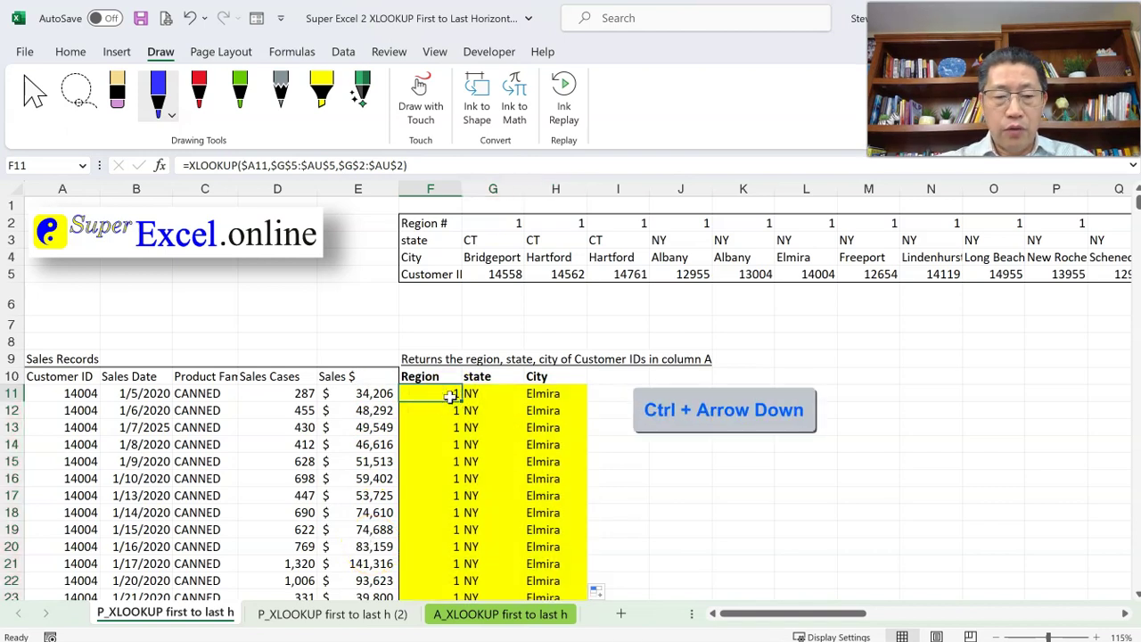
pyautogui.hotkey('ctrl', 'Down')
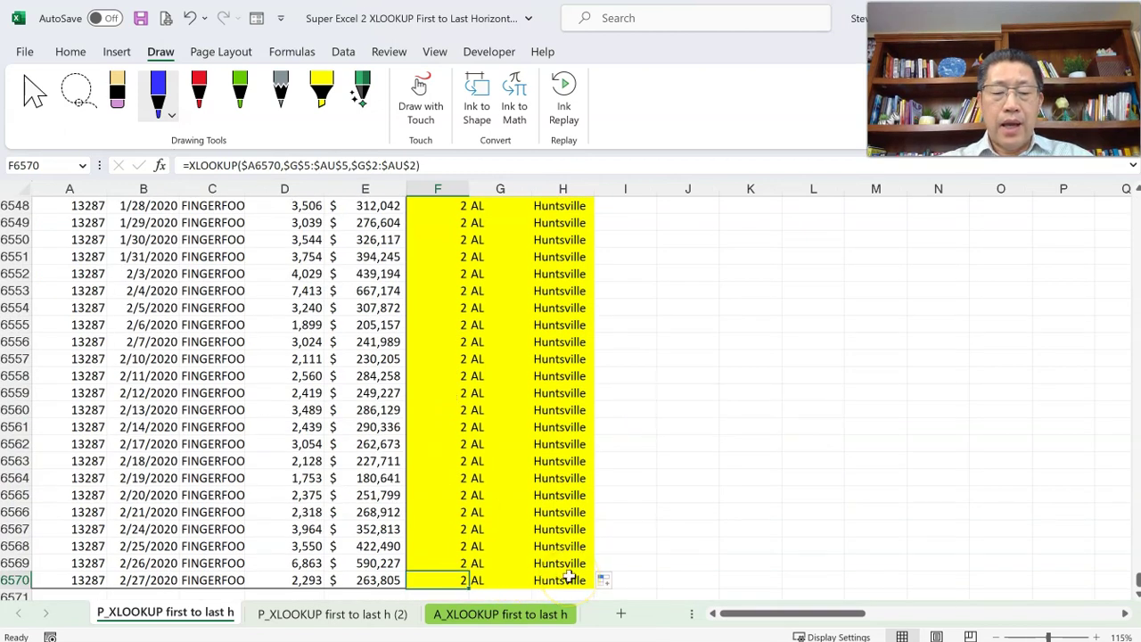
pyautogui.hotkey('ctrl', 'Up')
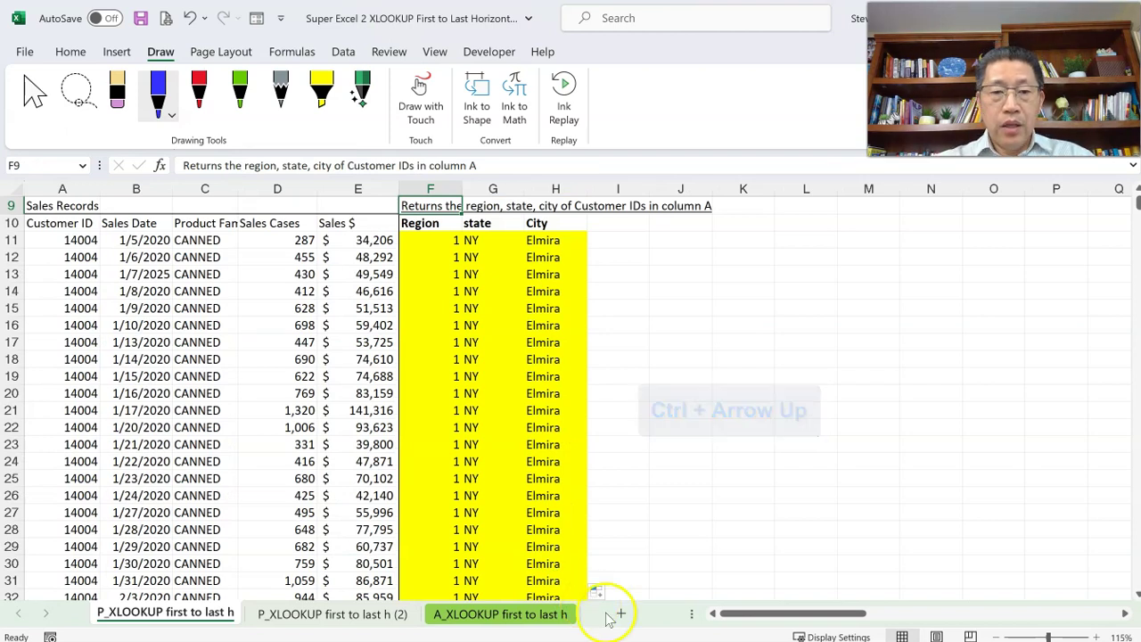
pyautogui.scroll(3, 615, 609)
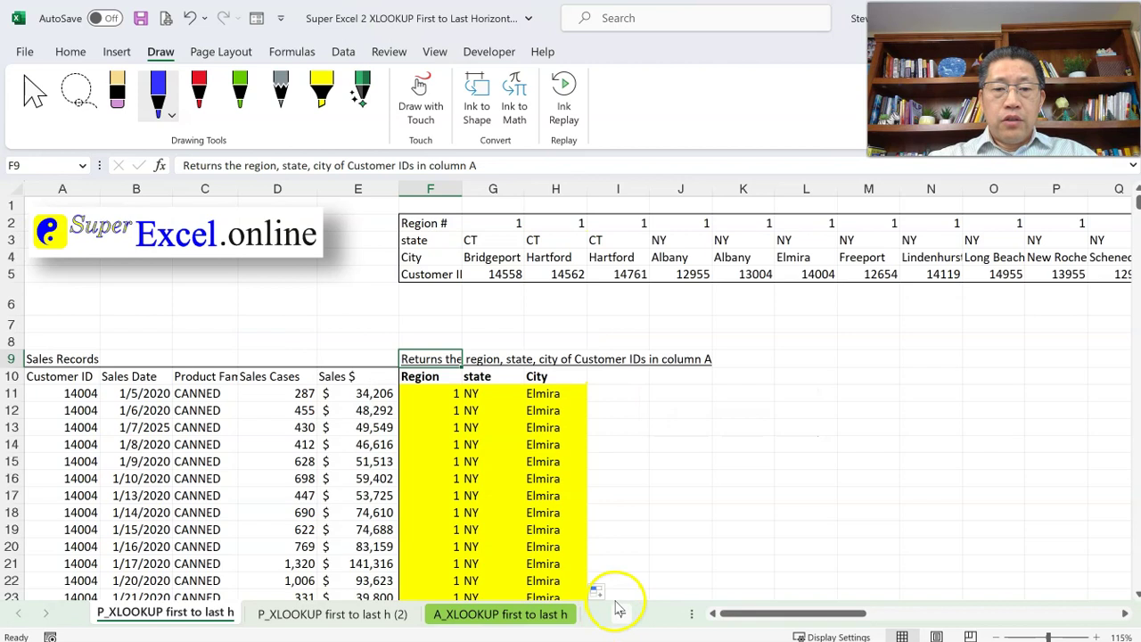
# - Review F11's XLOOKUP formula and compare it with the handwritten argument sketch on the sheet "P_XLOOKUP first to last h (2)"
pyautogui.click(422, 393)
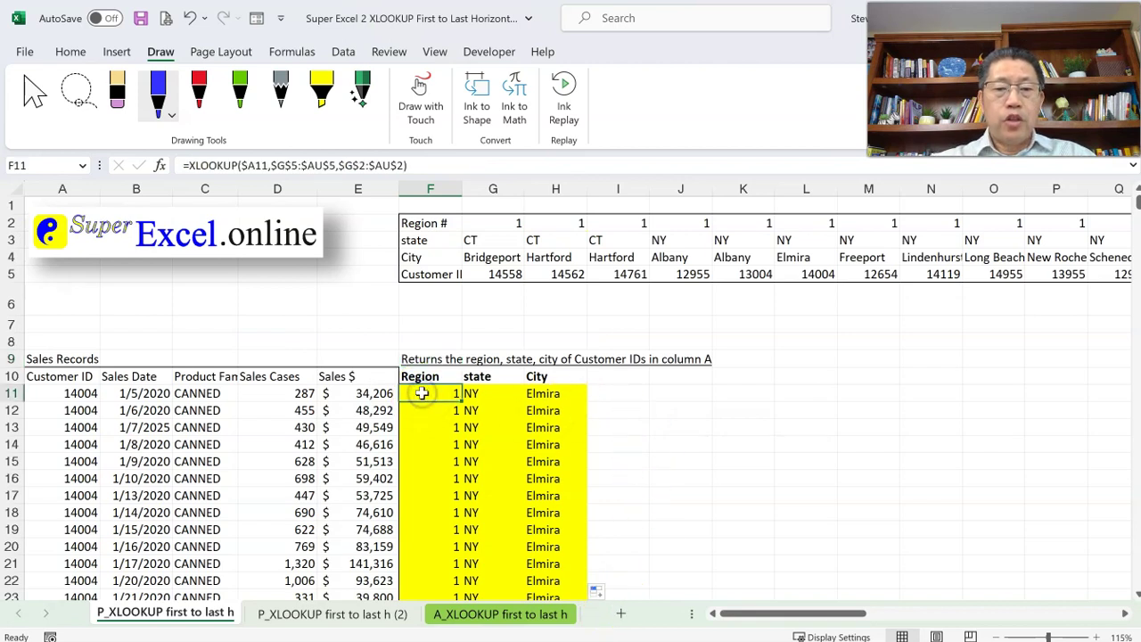
pyautogui.doubleClick(422, 393)
pyautogui.press('Escape')
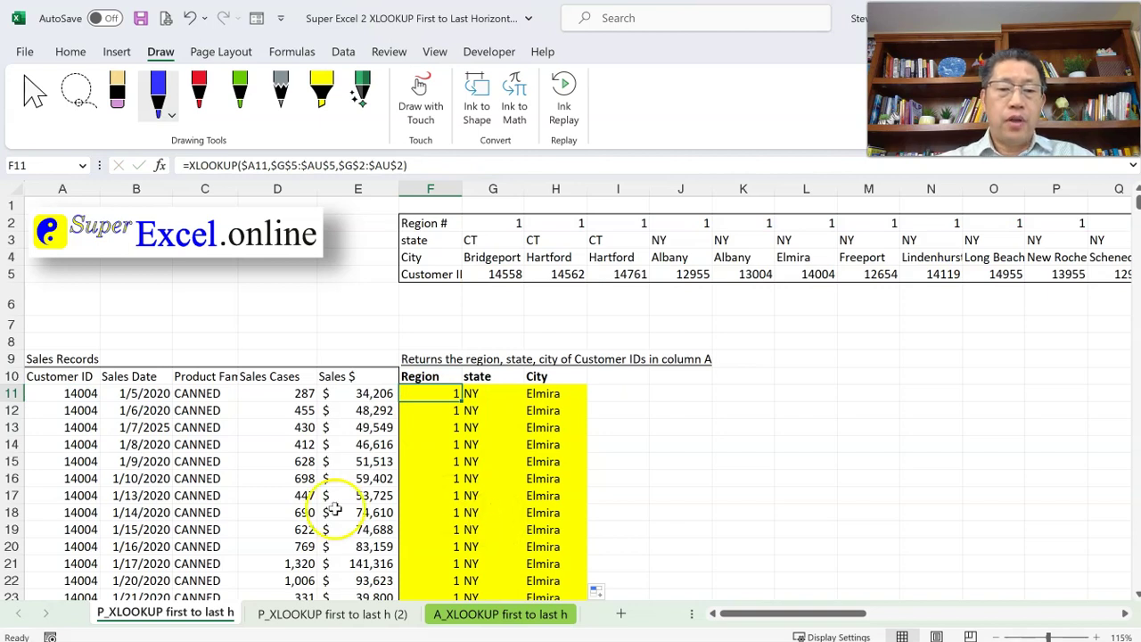
pyautogui.click(324, 616)
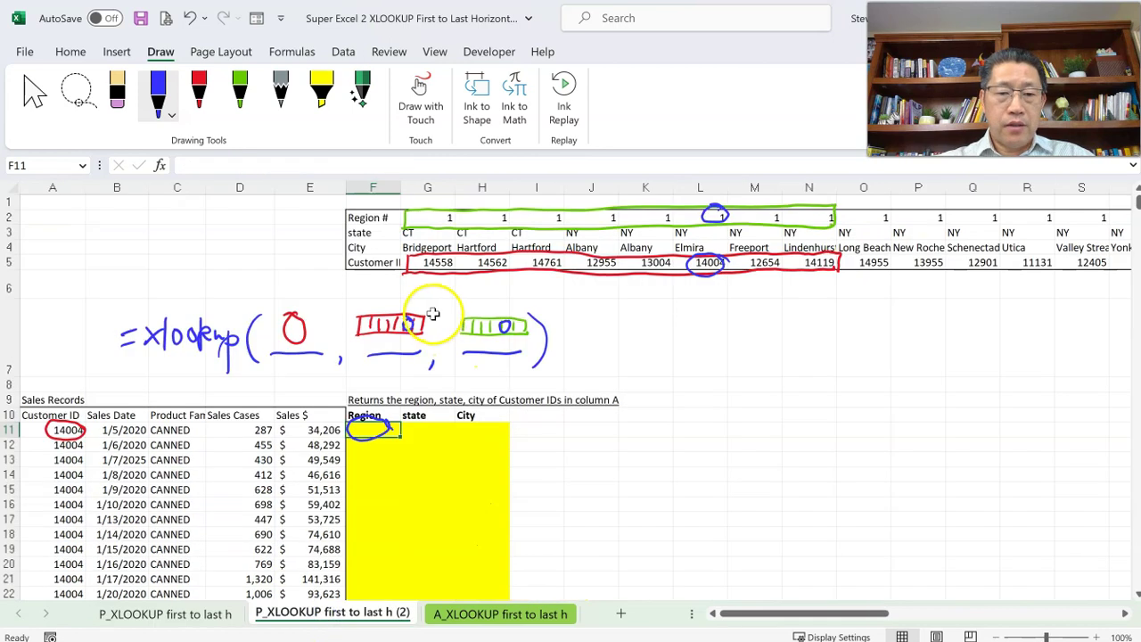
pyautogui.moveTo(400, 321); pyautogui.dragTo(406, 337)
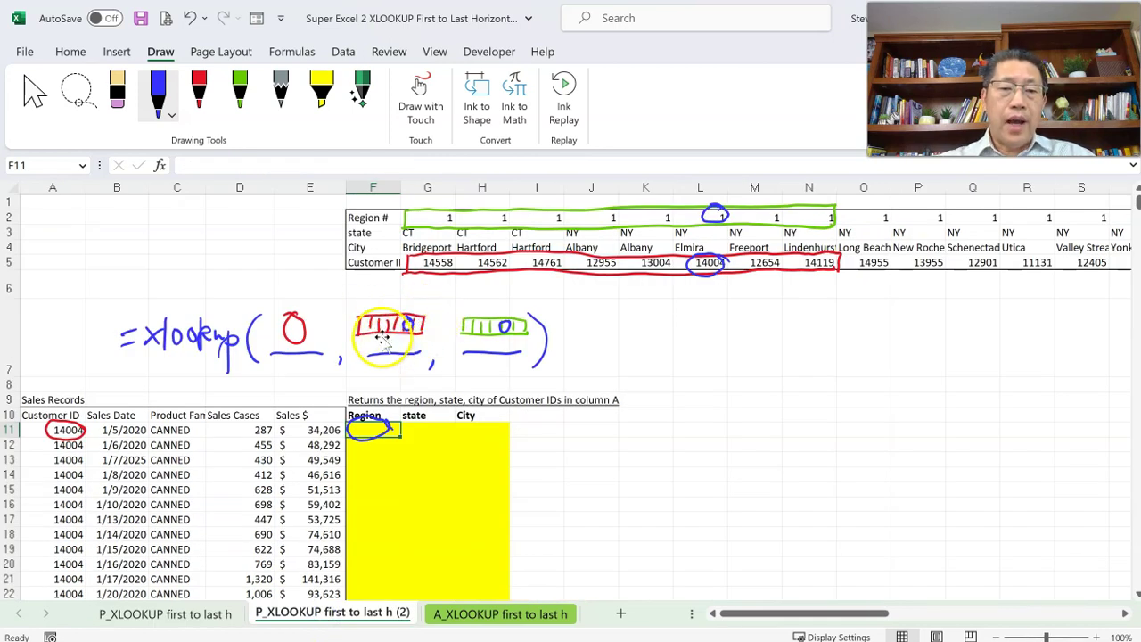